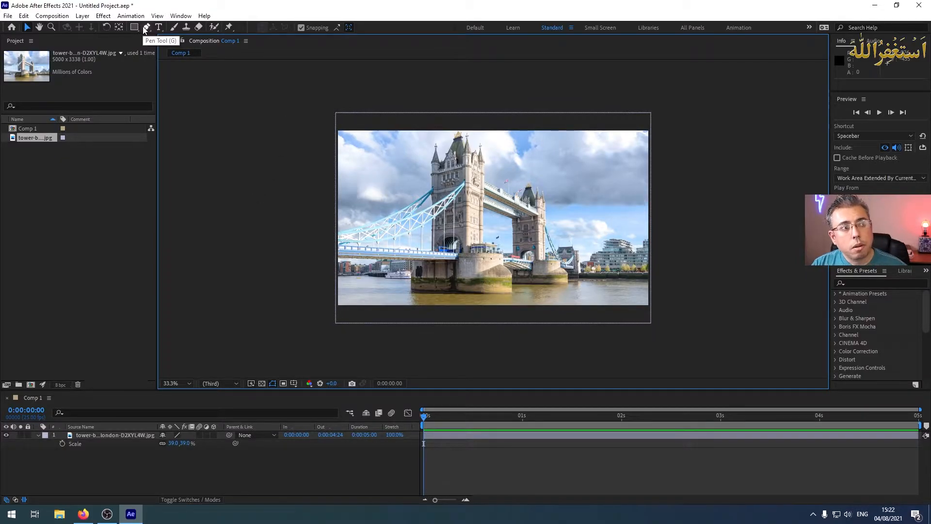
Draw a closed four-point Pen mask on the bridge photo layer around the upper part of the nearer tower, then move its upper-left point outward.
{"action": "left_click", "coordinate": [114, 440]}
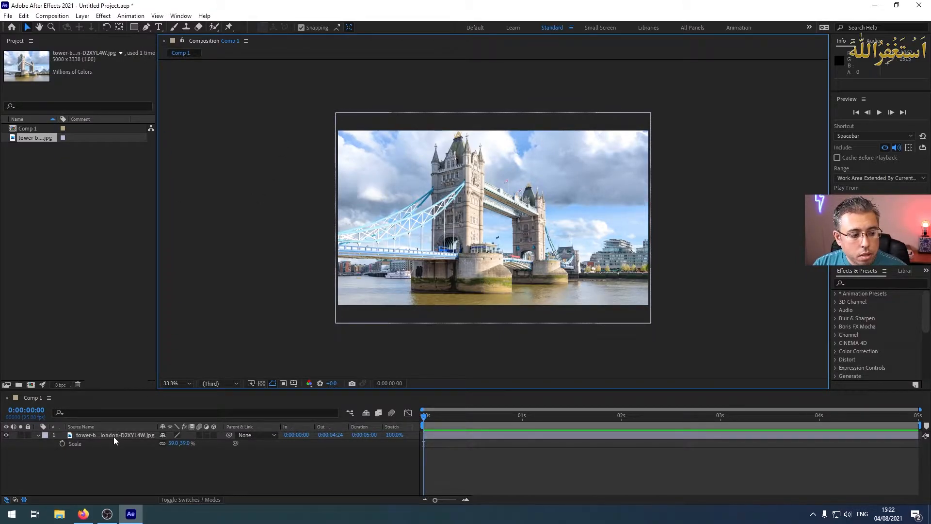
{"action": "left_click", "coordinate": [107, 437]}
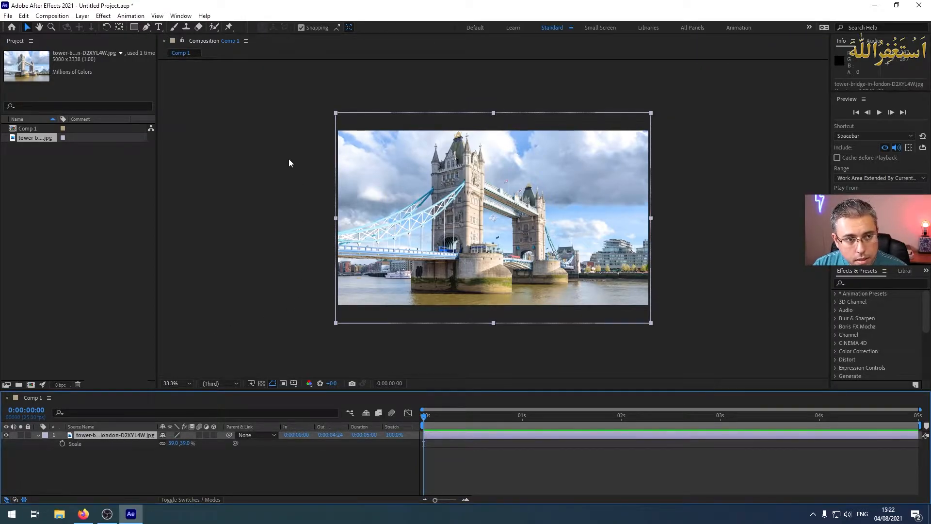
{"action": "left_click", "coordinate": [147, 27]}
{"action": "left_click", "coordinate": [391, 151]}
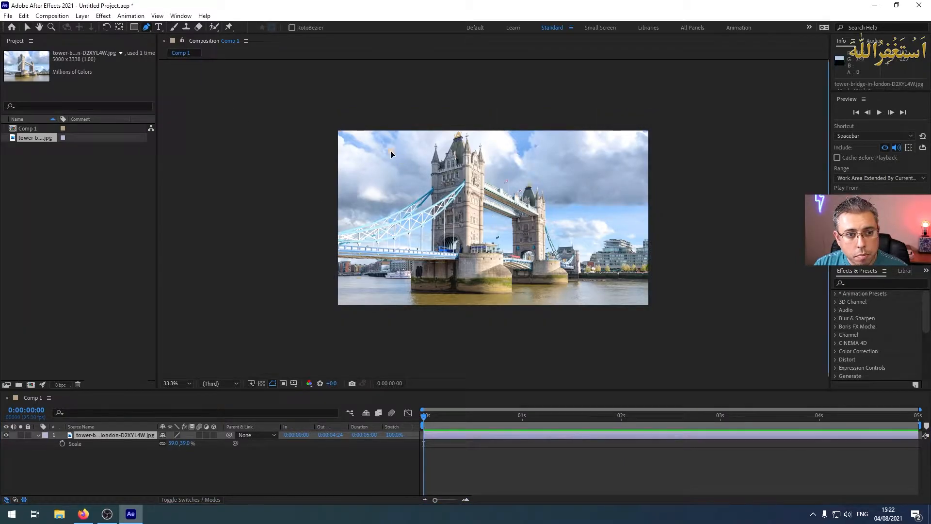
{"action": "left_click", "coordinate": [473, 145]}
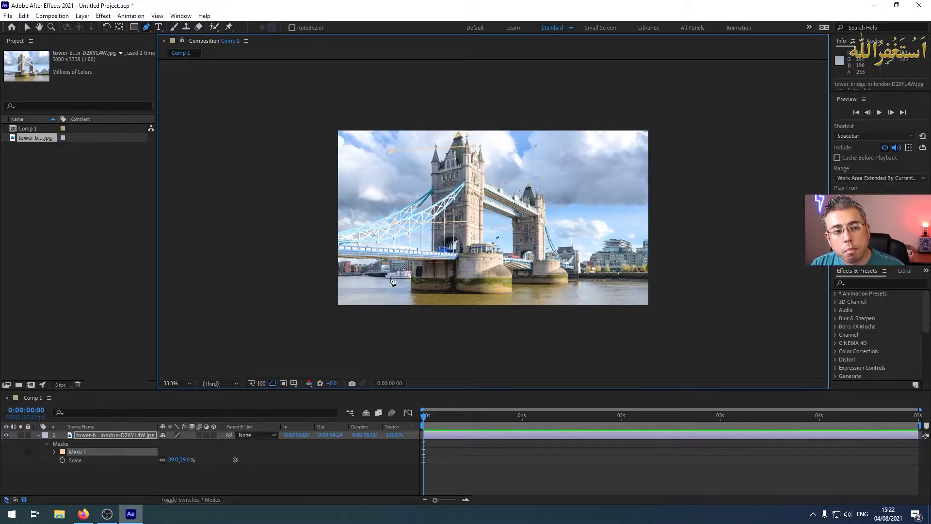
{"action": "left_click", "coordinate": [391, 151]}
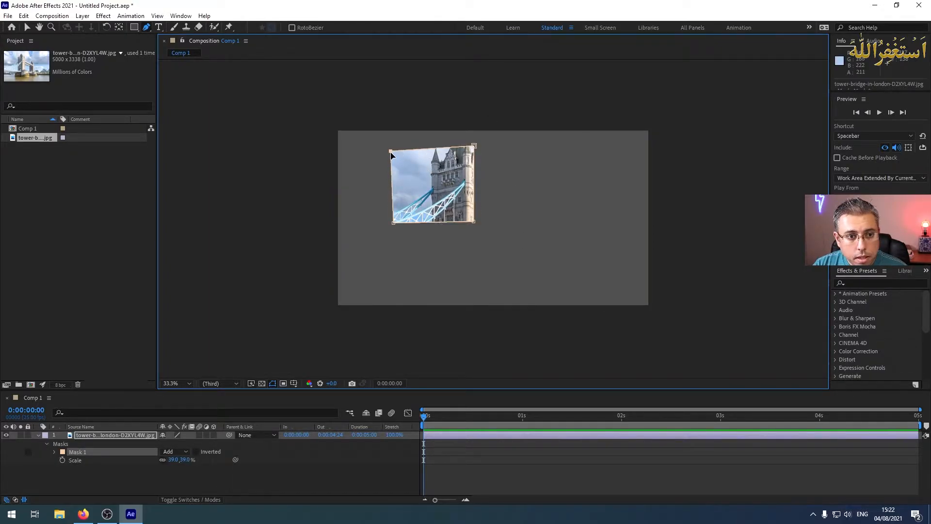
{"action": "left_click_drag", "start_coordinate": [391, 151], "coordinate": [396, 142]}
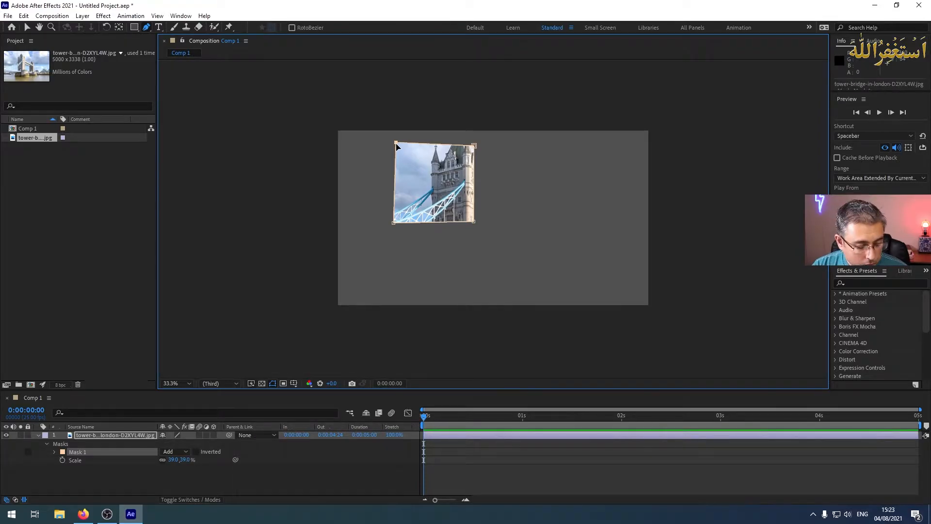
Undo the point adjustment and the whole Pen mask on the bridge photo layer.
{"action": "key", "text": "ctrl+z"}
{"action": "key", "text": "ctrl+z"}
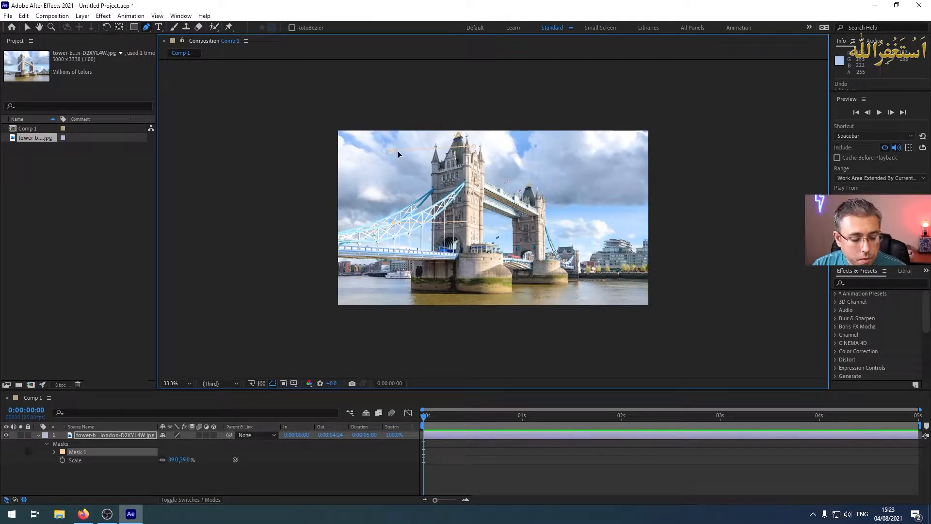
{"action": "key", "text": "ctrl+z"}
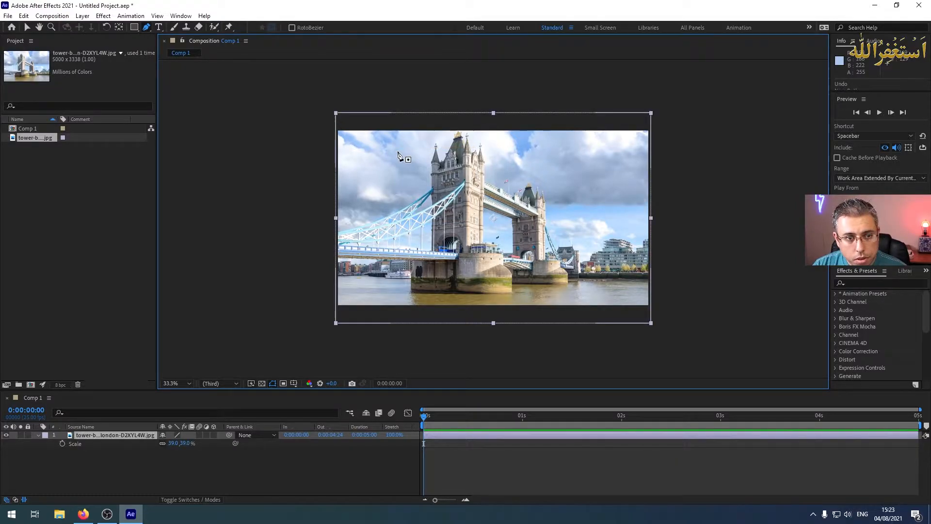
With no layer selected, draw a closed four-point Pen shape with yellow fill and green stroke over the nearer tower and the sky beside it.
{"action": "left_click", "coordinate": [116, 440]}
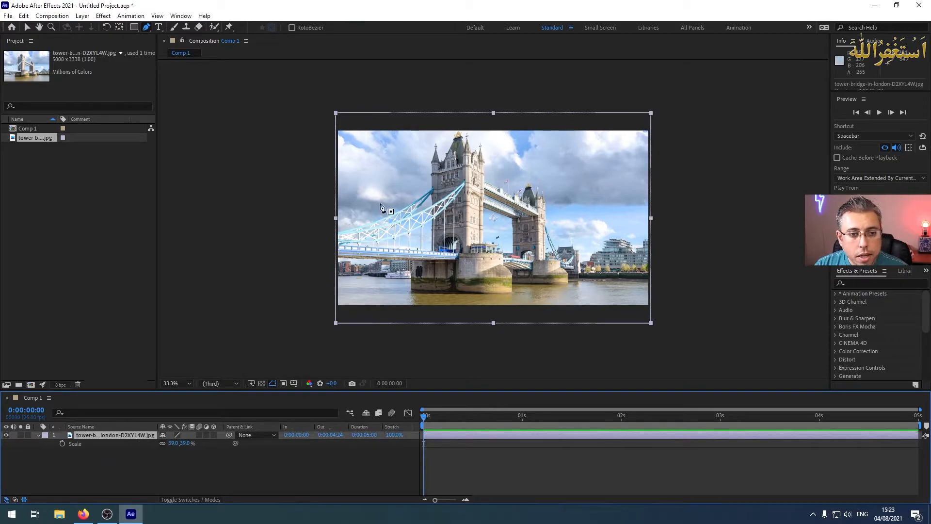
{"action": "left_click", "coordinate": [135, 461]}
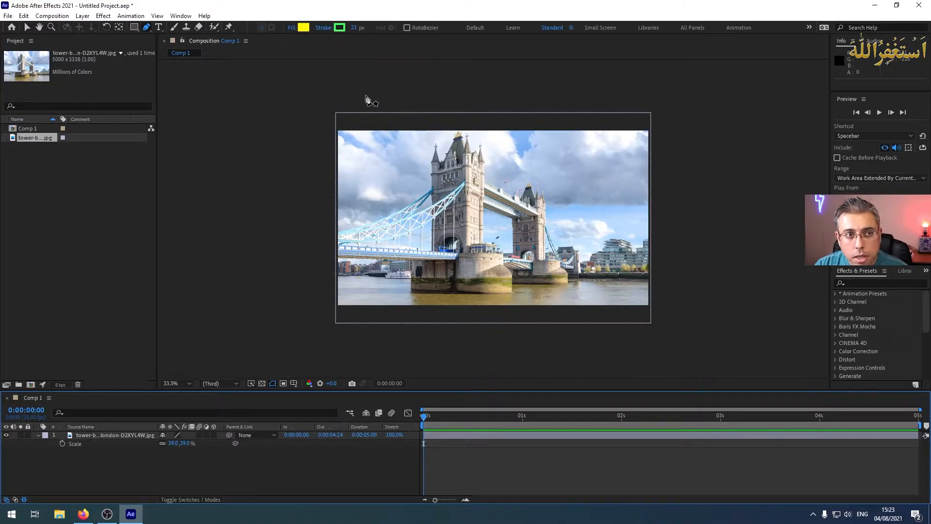
{"action": "left_click", "coordinate": [383, 157]}
{"action": "left_click", "coordinate": [467, 158]}
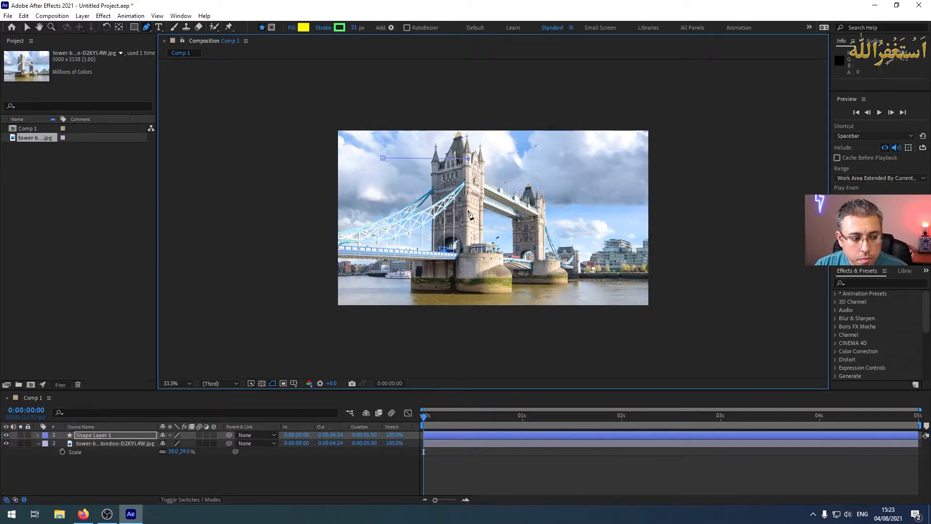
{"action": "left_click", "coordinate": [469, 224]}
{"action": "left_click", "coordinate": [386, 224]}
{"action": "left_click", "coordinate": [383, 158]}
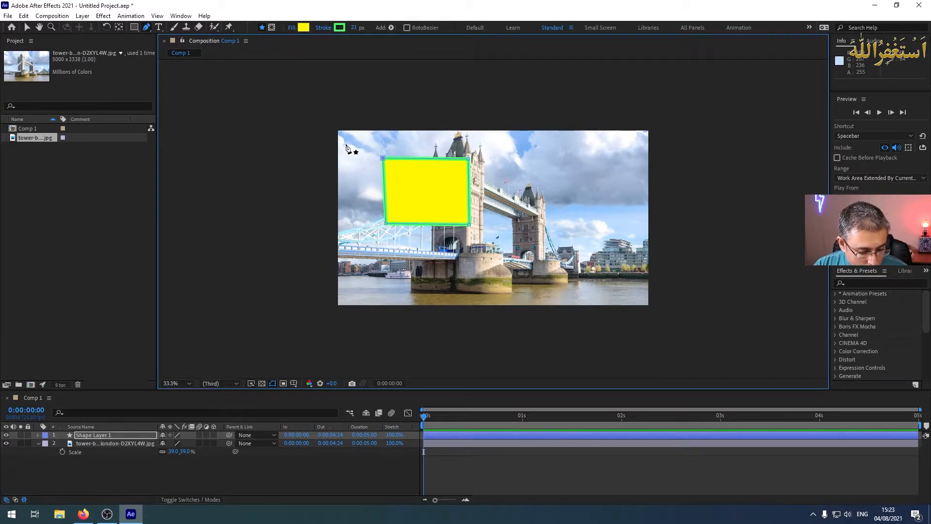
Undo the Pen shape and delete its leftover shape layer.
{"action": "key", "text": "ctrl+z"}
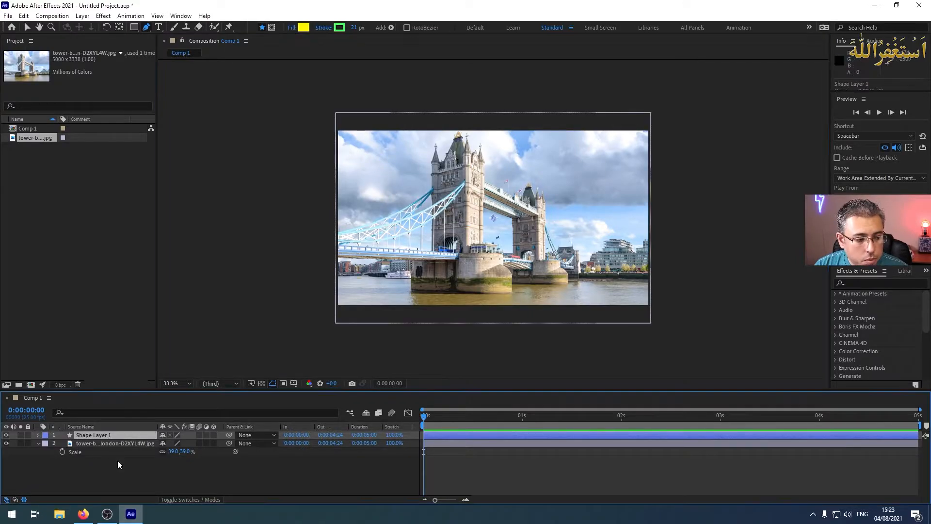
{"action": "key", "text": "Delete"}
Draw a tall, narrow rectangular mask on the bridge photo layer, straddling the left edge of the frame with the Rectangle tool.
{"action": "left_click", "coordinate": [108, 434]}
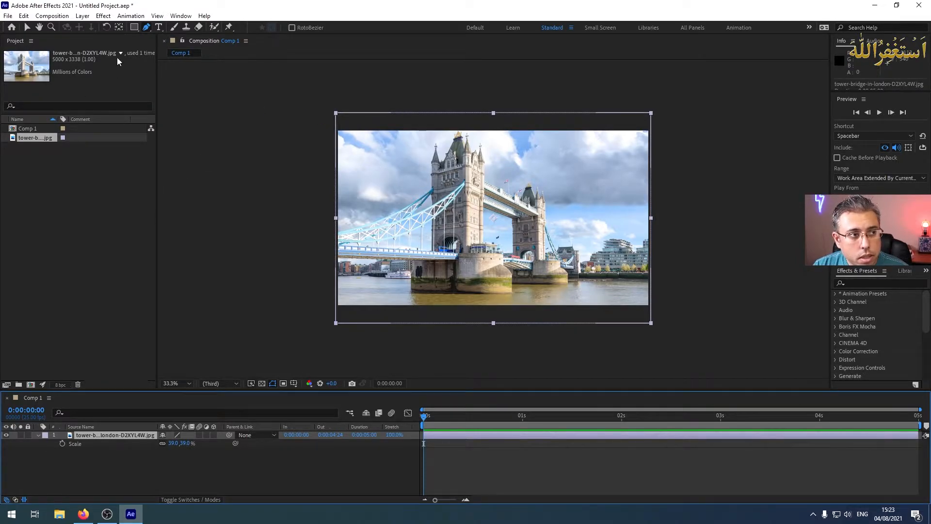
{"action": "left_click", "coordinate": [136, 29]}
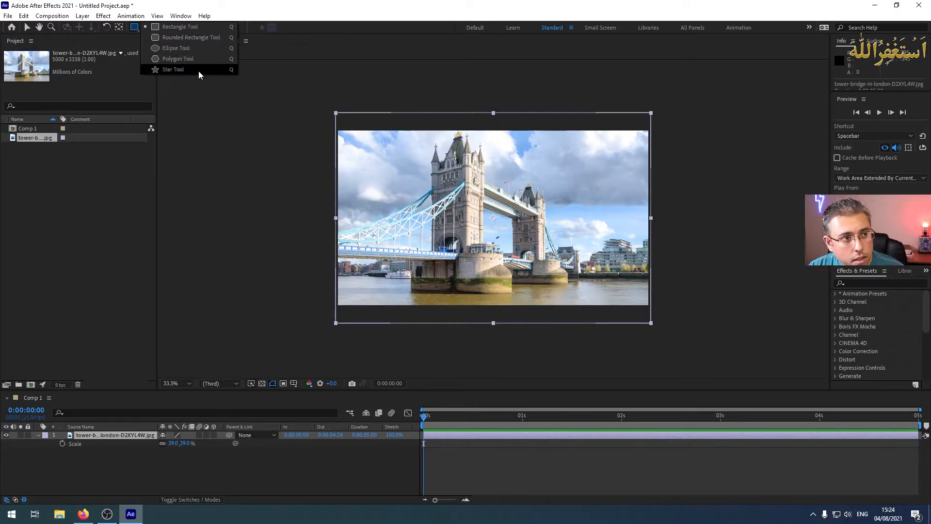
{"action": "left_click", "coordinate": [176, 28]}
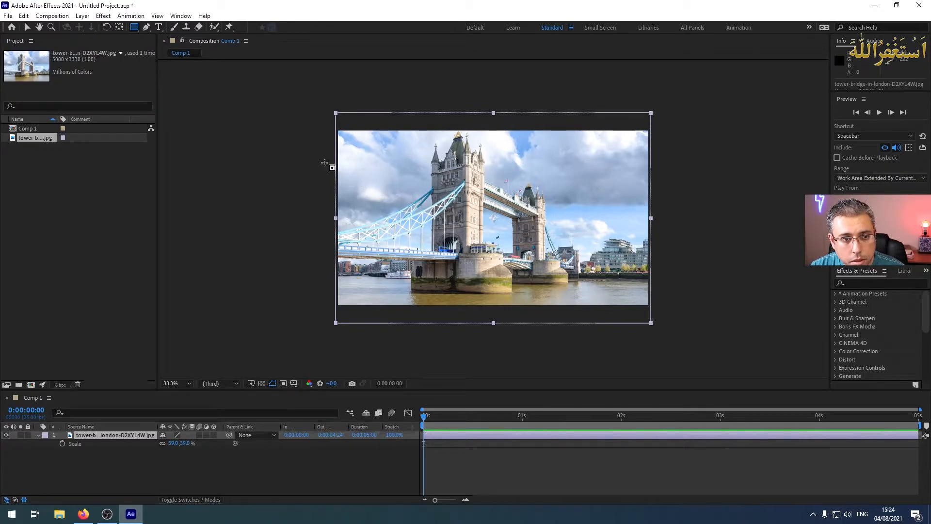
{"action": "left_click_drag", "start_coordinate": [305, 143], "coordinate": [363, 335]}
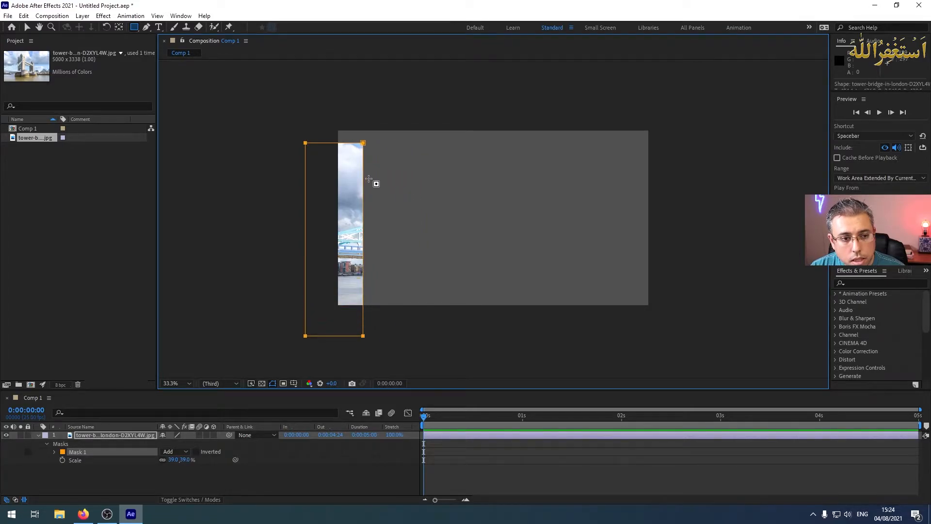
Expand the properties of Mask 1, enable Mask Path keyframing at 0 seconds, and move the mask up to cover the frame's full height.
{"action": "left_click", "coordinate": [28, 27]}
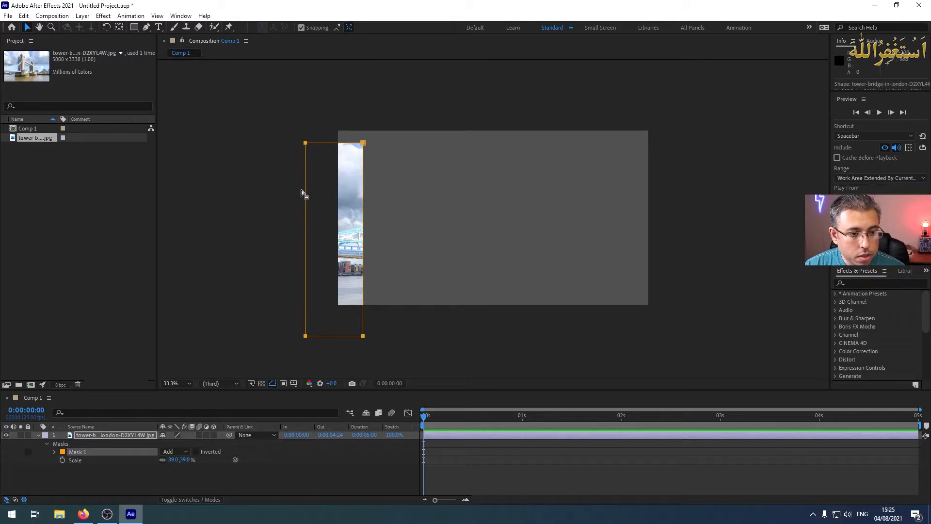
{"action": "left_click", "coordinate": [55, 451]}
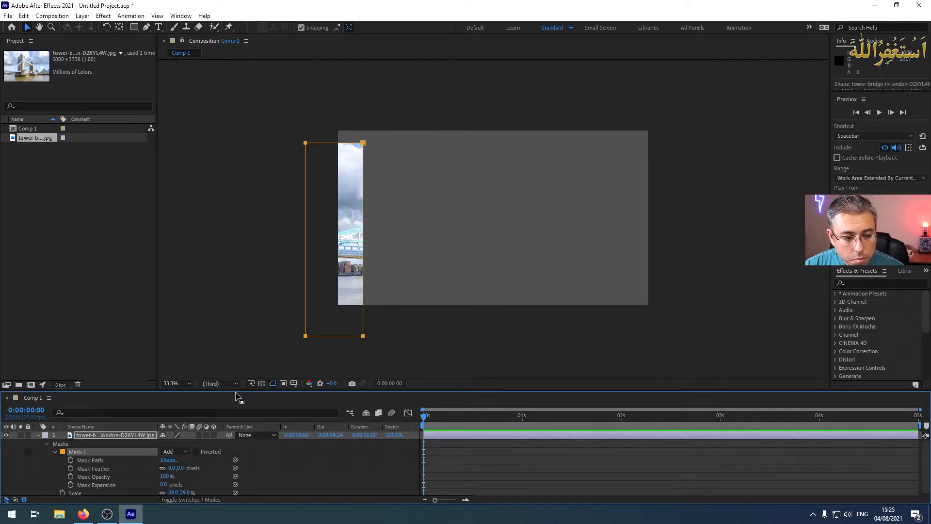
{"action": "left_click_drag", "start_coordinate": [249, 394], "coordinate": [249, 350]}
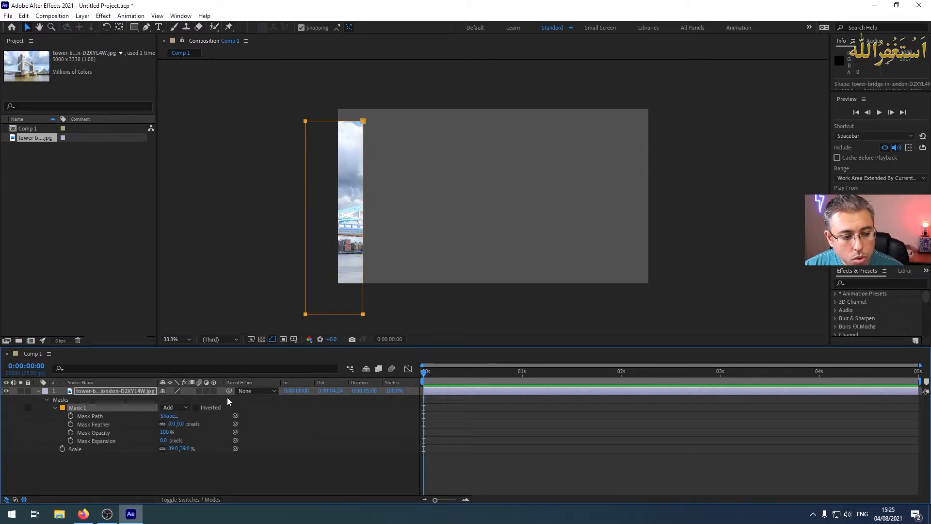
{"action": "left_click", "coordinate": [71, 416]}
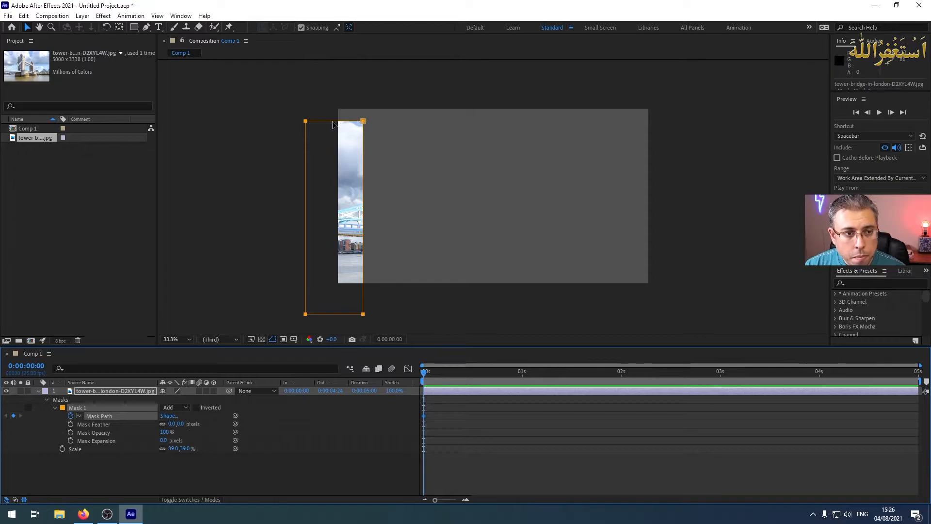
{"action": "left_click_drag", "start_coordinate": [332, 125], "coordinate": [333, 108]}
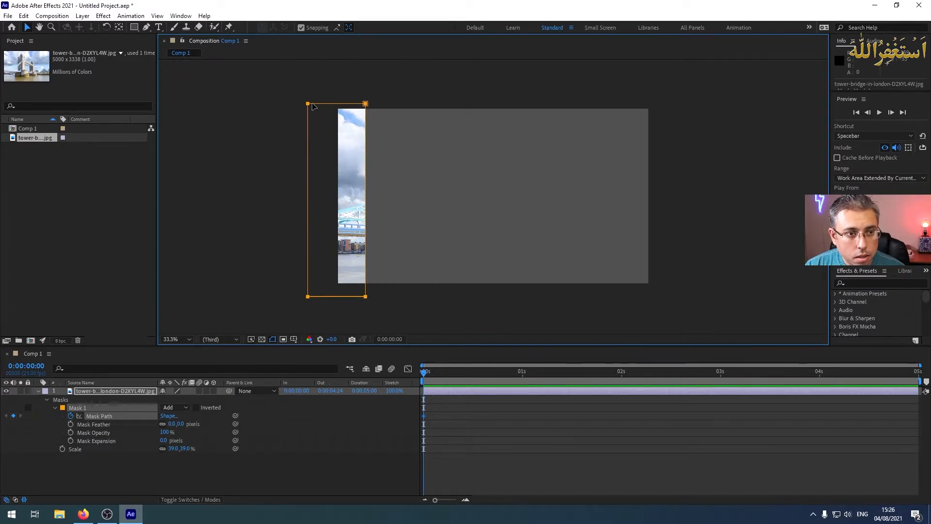
At 0:00:01:00, move the mask right onto the nearer tower to create a second Mask Path keyframe.
{"action": "left_click", "coordinate": [451, 371]}
{"action": "left_click_drag", "start_coordinate": [469, 366], "coordinate": [522, 367]}
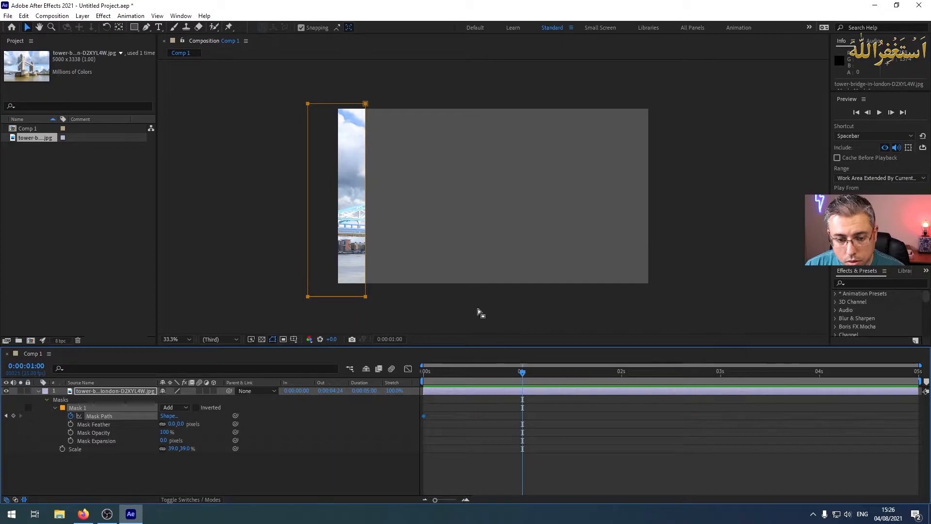
{"action": "left_click_drag", "start_coordinate": [326, 206], "coordinate": [414, 207]}
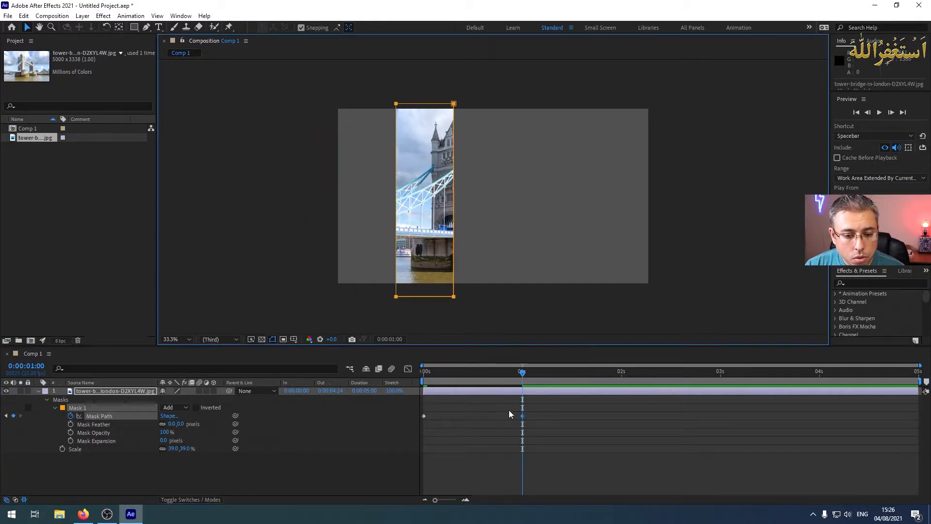
Play back the Mask Path animation from the start of the composition.
{"action": "left_click_drag", "start_coordinate": [522, 373], "coordinate": [392, 368]}
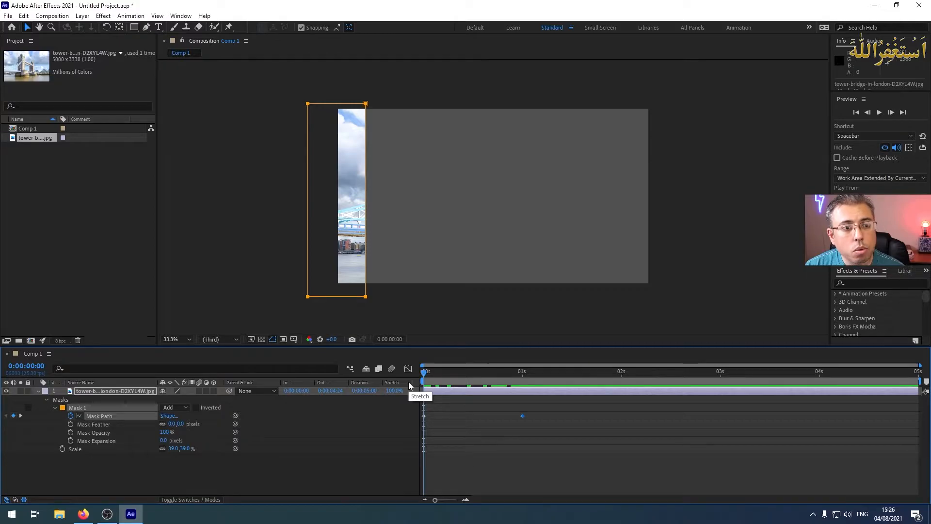
{"action": "key", "text": "space"}
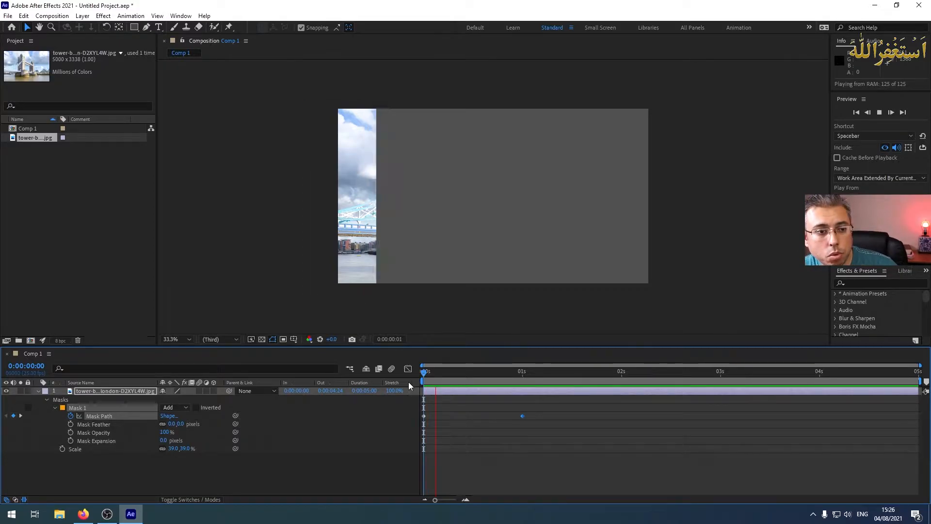
{"action": "key", "text": "space"}
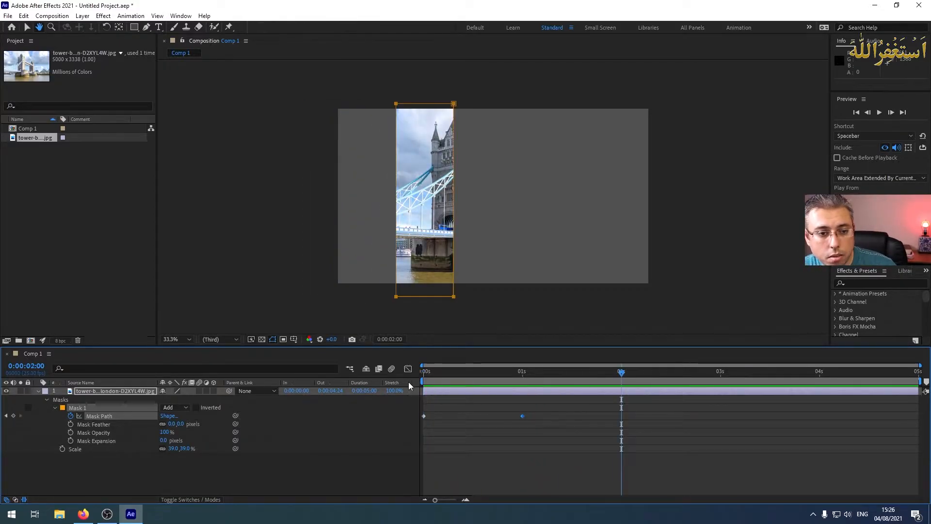
Return to the start of the composition and delete both Mask Path keyframes.
{"action": "left_click_drag", "start_coordinate": [595, 381], "coordinate": [418, 377]}
{"action": "left_click_drag", "start_coordinate": [537, 408], "coordinate": [415, 421]}
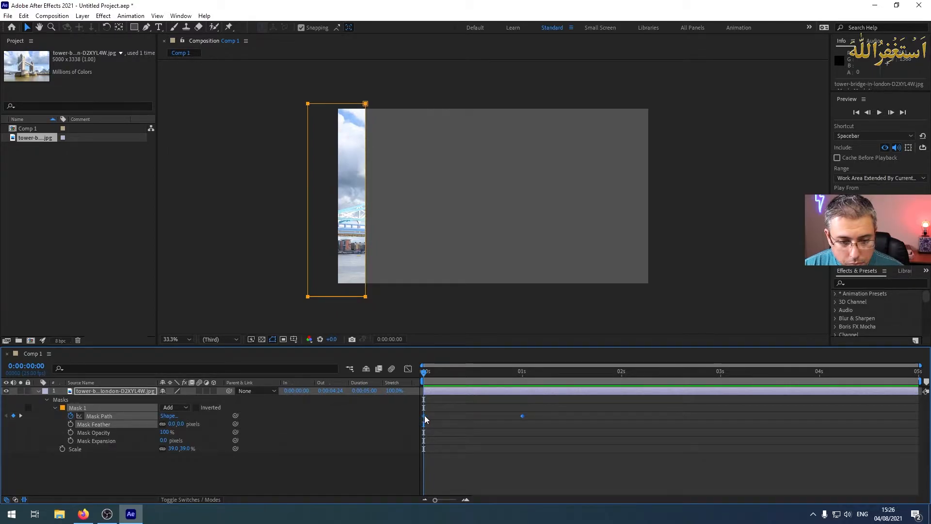
{"action": "key", "text": "Delete"}
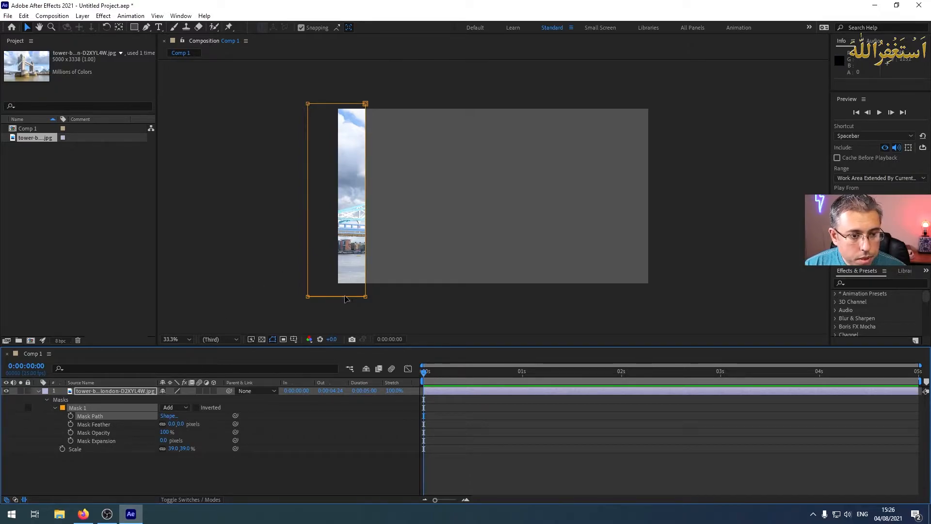
Nudge the mask's bottom edge and set Mask Feather to 225 pixels in both directions.
{"action": "mouse_move", "coordinate": [342, 298]}
{"action": "left_mouse_down"}
{"action": "mouse_move", "coordinate": [361, 294]}
{"action": "mouse_move", "coordinate": [345, 300]}
{"action": "left_mouse_up"}
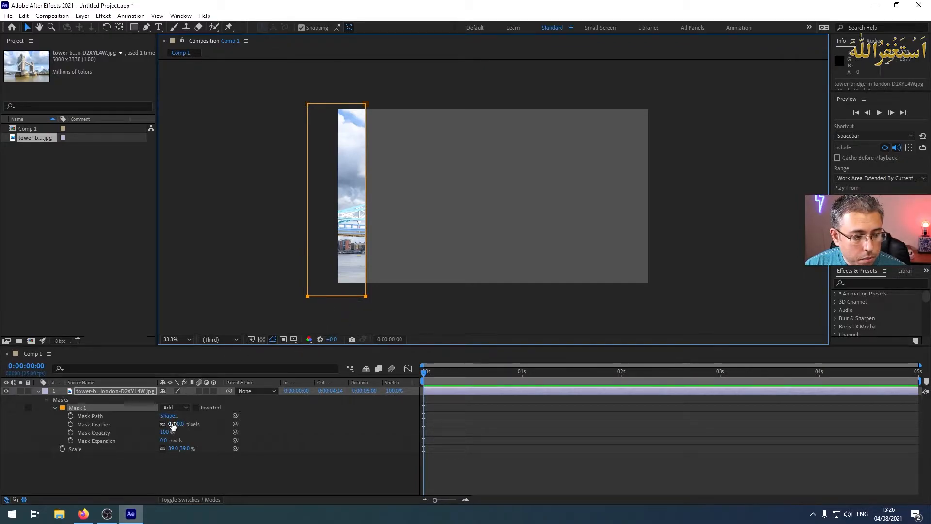
{"action": "left_click_drag", "start_coordinate": [172, 423], "coordinate": [199, 423]}
{"action": "left_click_drag", "start_coordinate": [255, 423], "coordinate": [282, 425]}
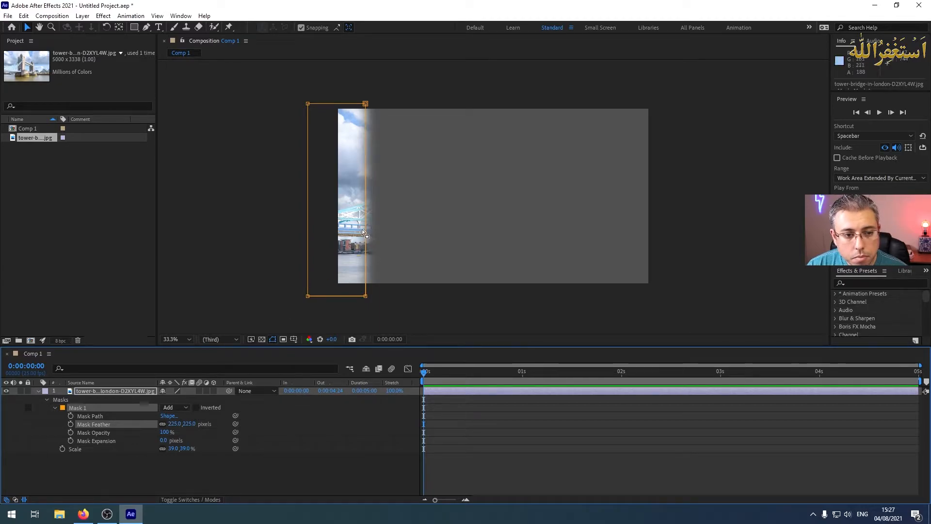
Unlink the Mask Feather dimensions and set the horizontal feather to 507 pixels and the vertical feather to 0.
{"action": "left_click", "coordinate": [163, 424]}
{"action": "left_click", "coordinate": [189, 424]}
{"action": "type", "text": "0"}
{"action": "key", "text": "Return"}
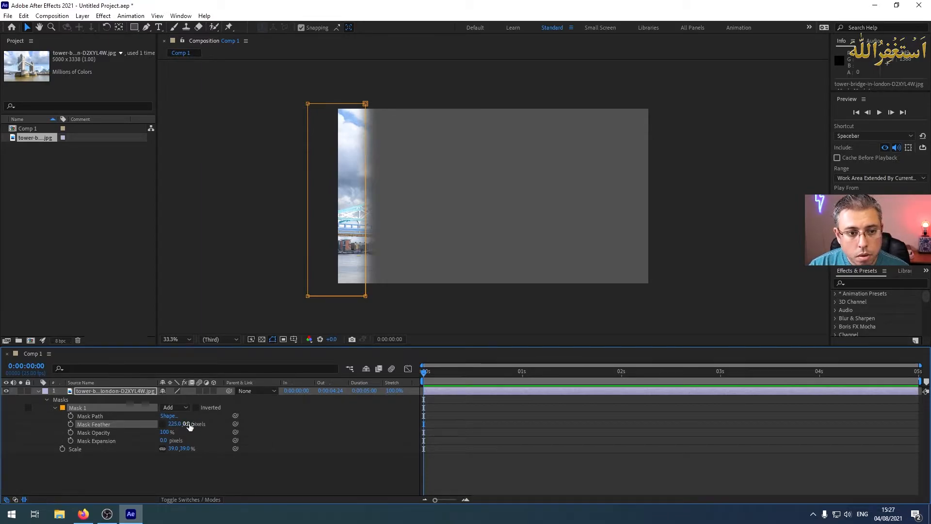
{"action": "left_click_drag", "start_coordinate": [176, 425], "coordinate": [316, 433]}
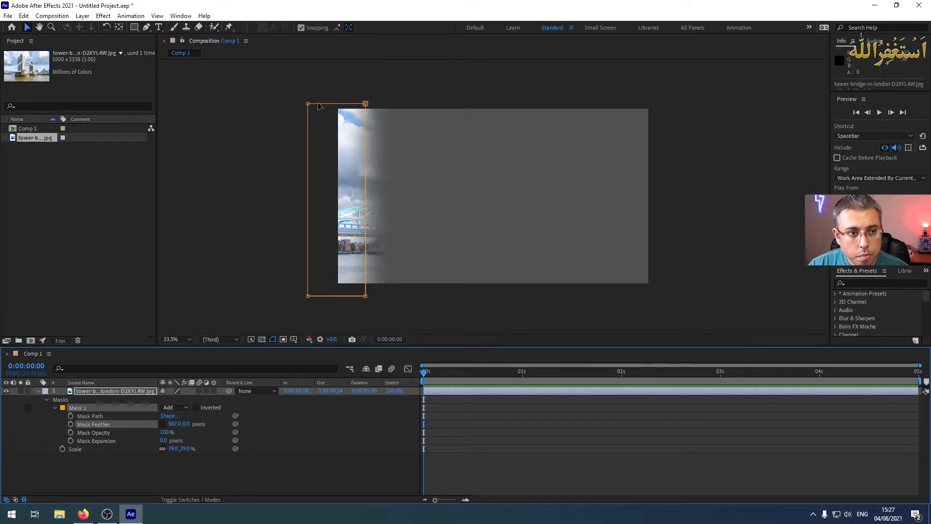
Lower the mask's top edge into the frame and set the horizontal Mask Feather to 259 pixels.
{"action": "left_click_drag", "start_coordinate": [318, 104], "coordinate": [319, 146]}
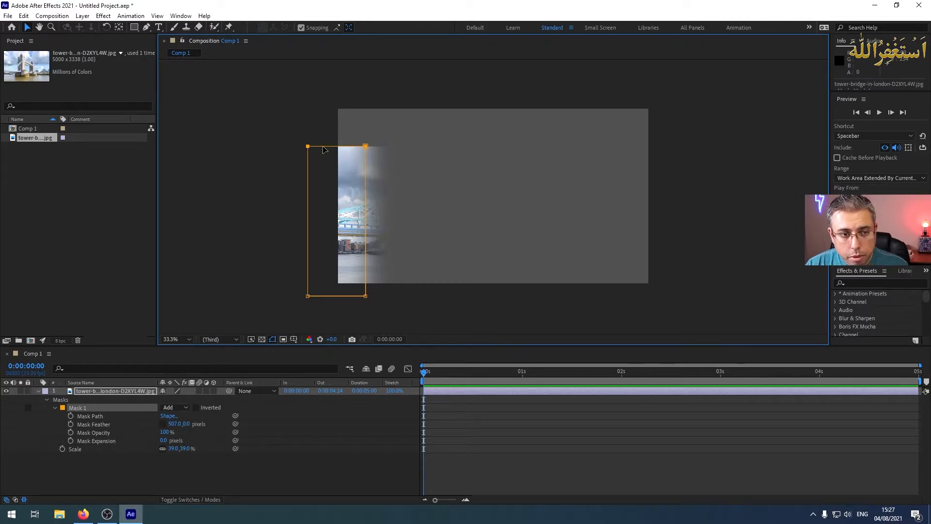
{"action": "left_click_drag", "start_coordinate": [185, 426], "coordinate": [64, 440]}
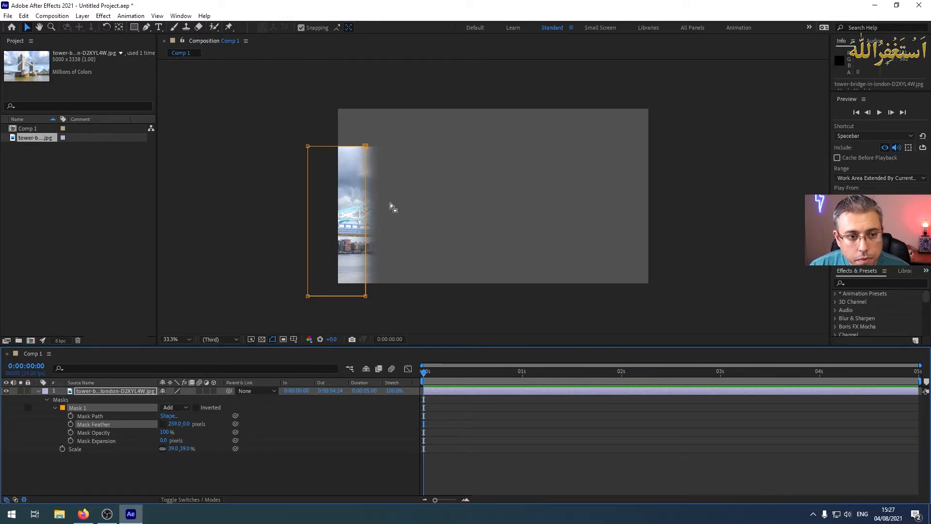
Set the horizontal Mask Feather to 0 and move the whole mask right, over the bridge's left tower.
{"action": "left_click", "coordinate": [172, 424]}
{"action": "type", "text": "0"}
{"action": "key", "text": "Return"}
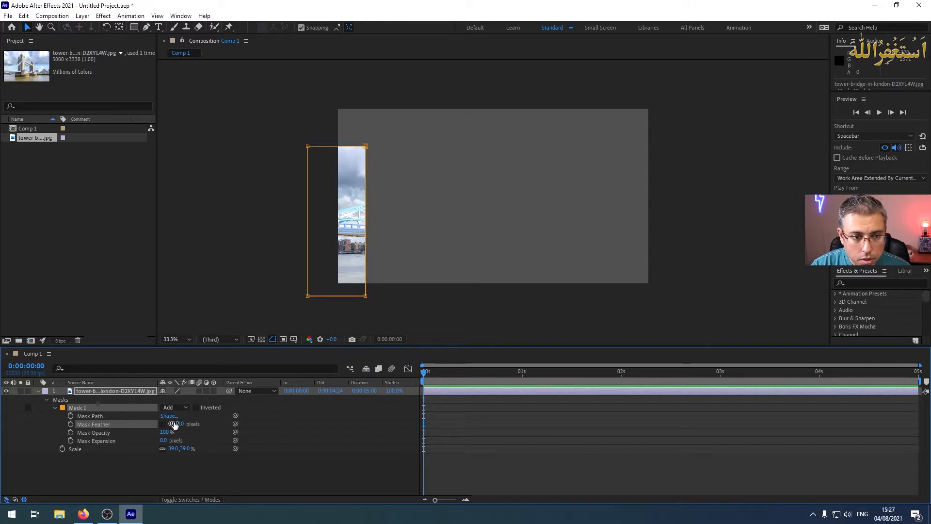
{"action": "left_click_drag", "start_coordinate": [294, 133], "coordinate": [419, 332]}
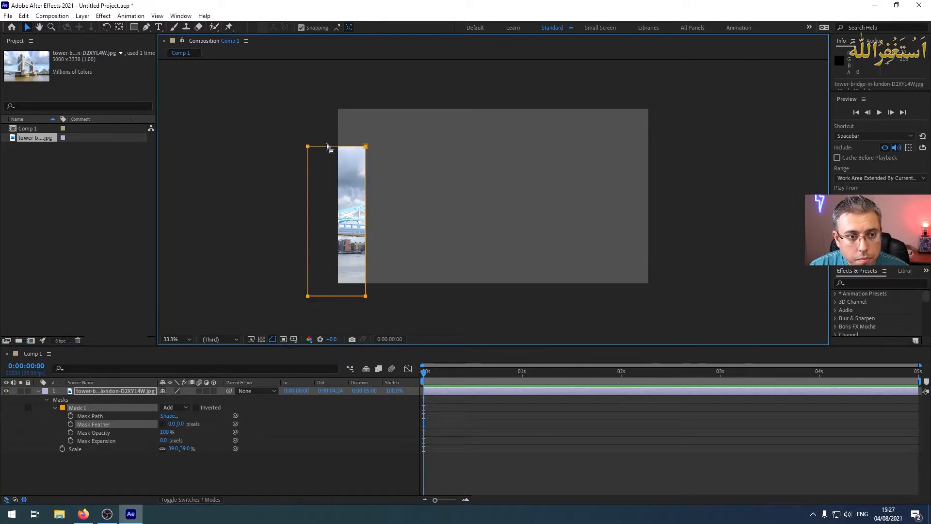
{"action": "left_click_drag", "start_coordinate": [328, 145], "coordinate": [410, 129]}
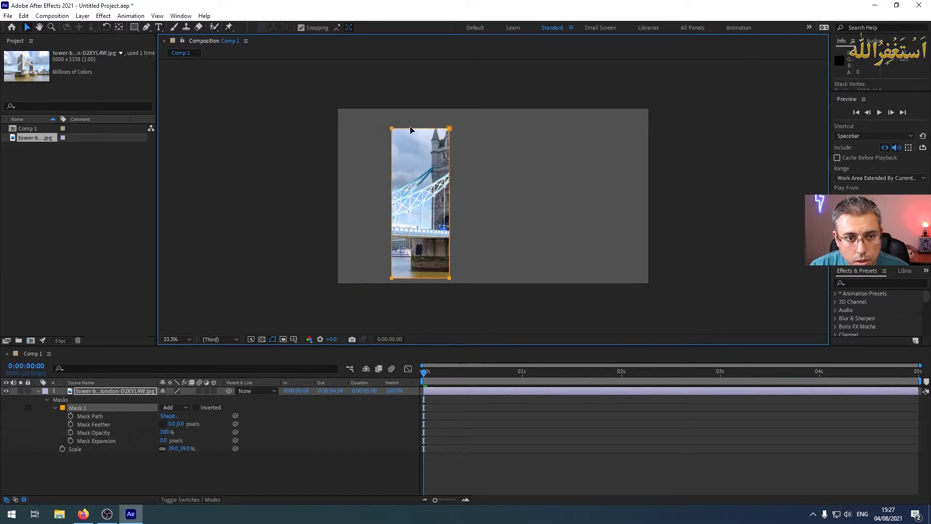
Try a vertical Mask Feather of 330 pixels and reset it to 0.
{"action": "left_click_drag", "start_coordinate": [180, 426], "coordinate": [335, 420]}
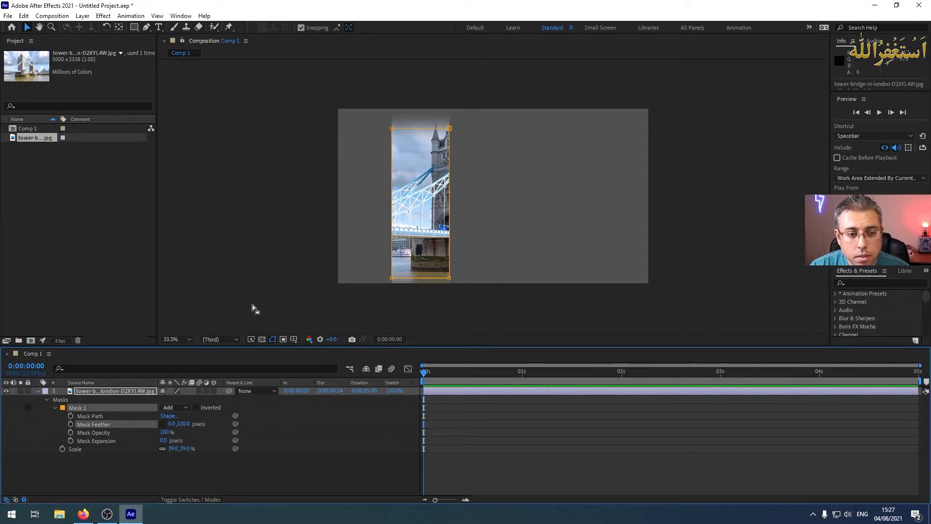
{"action": "left_click", "coordinate": [183, 418]}
{"action": "left_click", "coordinate": [183, 419]}
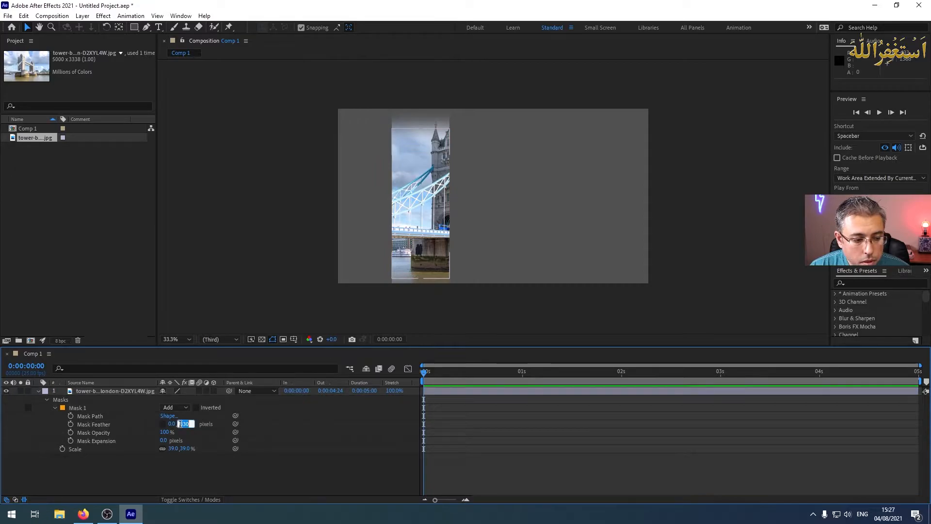
{"action": "type", "text": "0"}
{"action": "key", "text": "Return"}
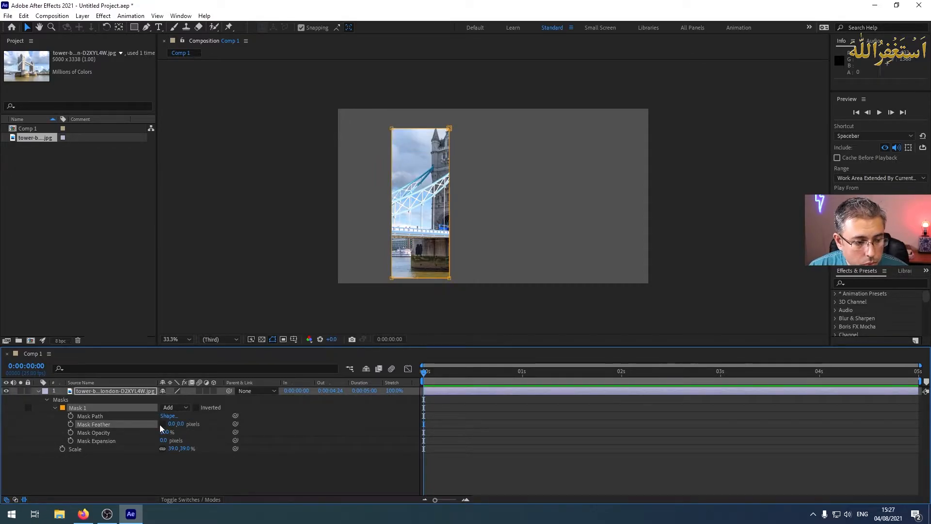
Animate Mask Feather from a keyframe at the start to 292 pixels in both linked dimensions at 1 second.
{"action": "left_click", "coordinate": [70, 424]}
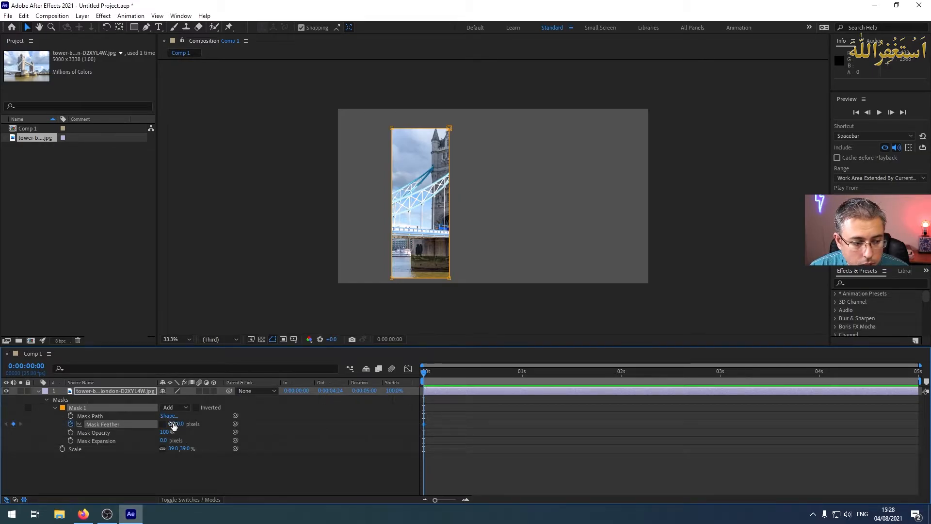
{"action": "left_click_drag", "start_coordinate": [423, 371], "coordinate": [521, 369]}
{"action": "left_click_drag", "start_coordinate": [181, 425], "coordinate": [278, 426]}
{"action": "right_click", "coordinate": [277, 425]}
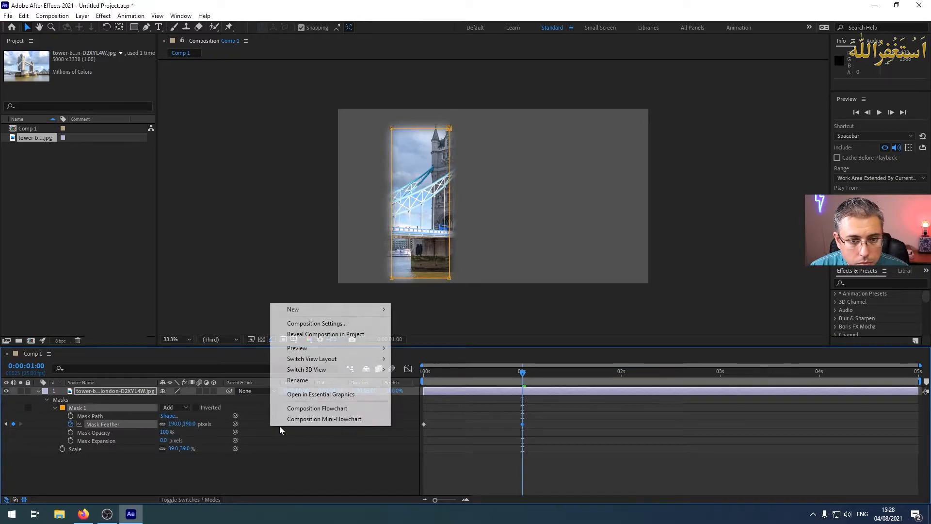
{"action": "left_click", "coordinate": [225, 426]}
{"action": "left_click_drag", "start_coordinate": [188, 424], "coordinate": [207, 421]}
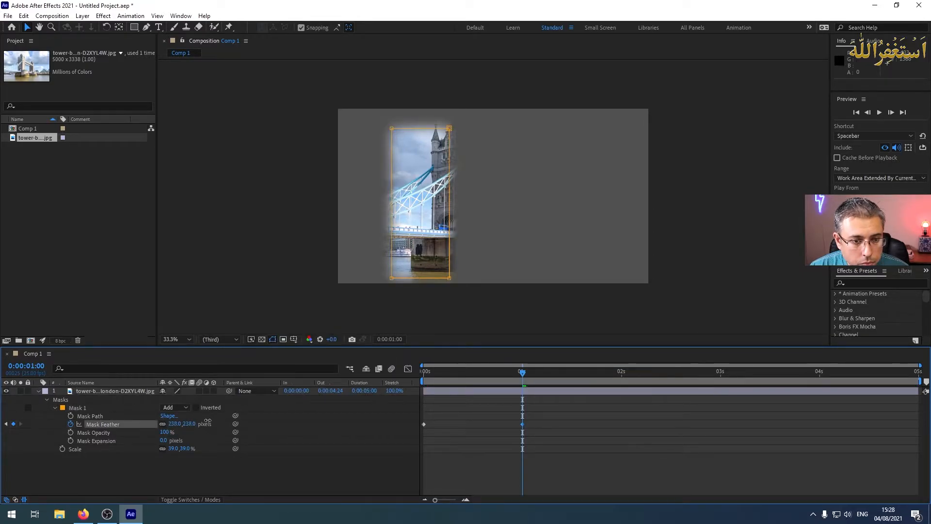
{"action": "left_click", "coordinate": [539, 391]}
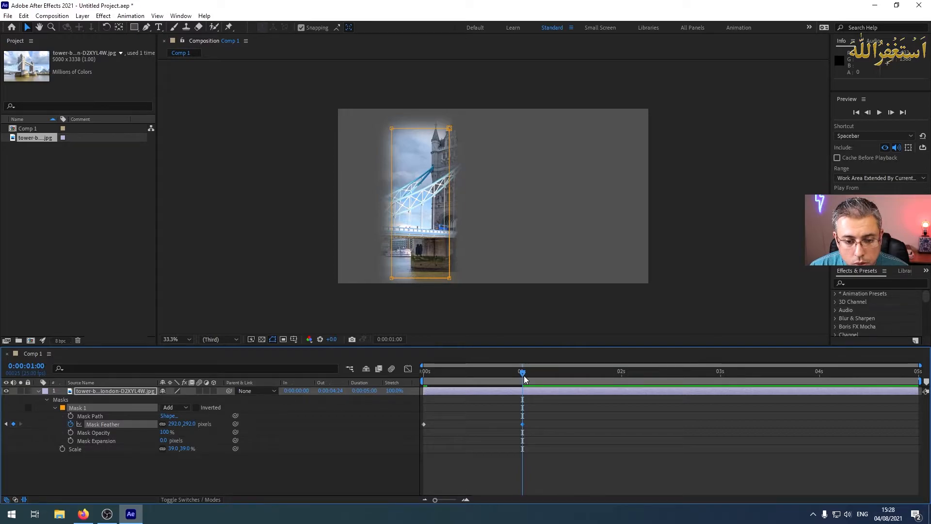
Preview the feather animation from the start and shorten the work area to end at 2 seconds.
{"action": "left_click_drag", "start_coordinate": [525, 378], "coordinate": [406, 374]}
{"action": "key", "text": "space"}
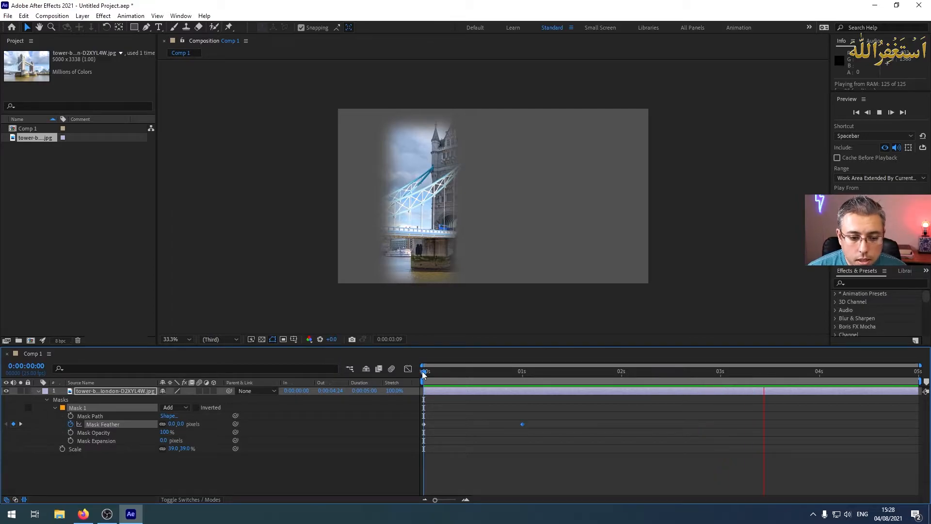
{"action": "key", "text": "space"}
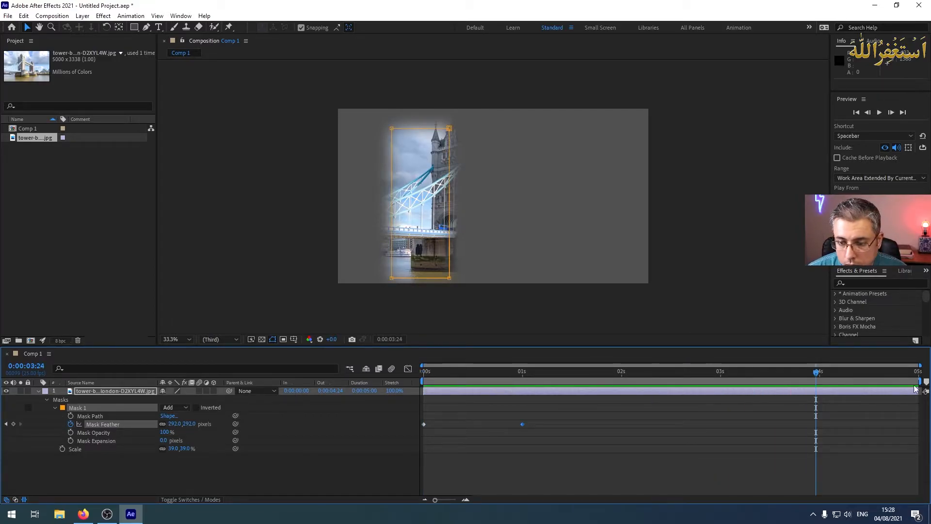
{"action": "left_click_drag", "start_coordinate": [920, 381], "coordinate": [630, 383]}
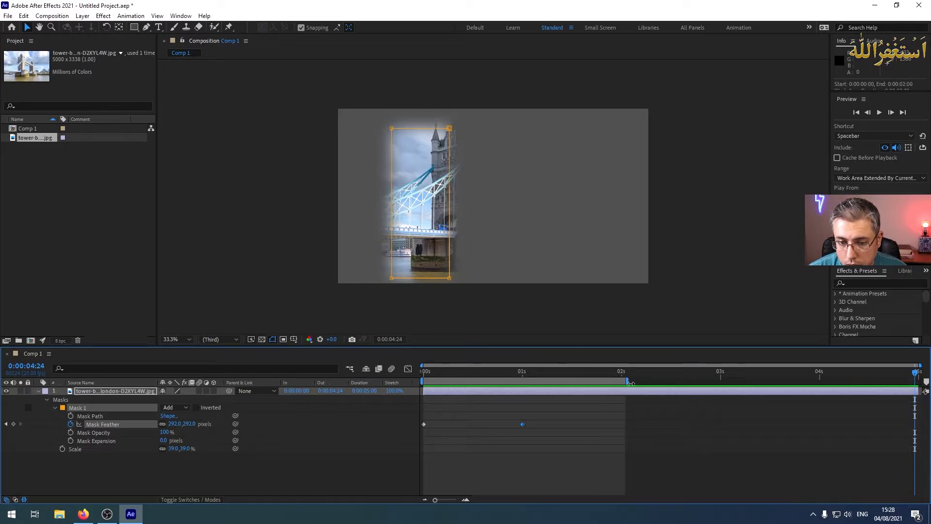
Remove the Mask Feather keyframes, and try keyframing Mask Opacity before turning its animation off again.
{"action": "left_click", "coordinate": [72, 424]}
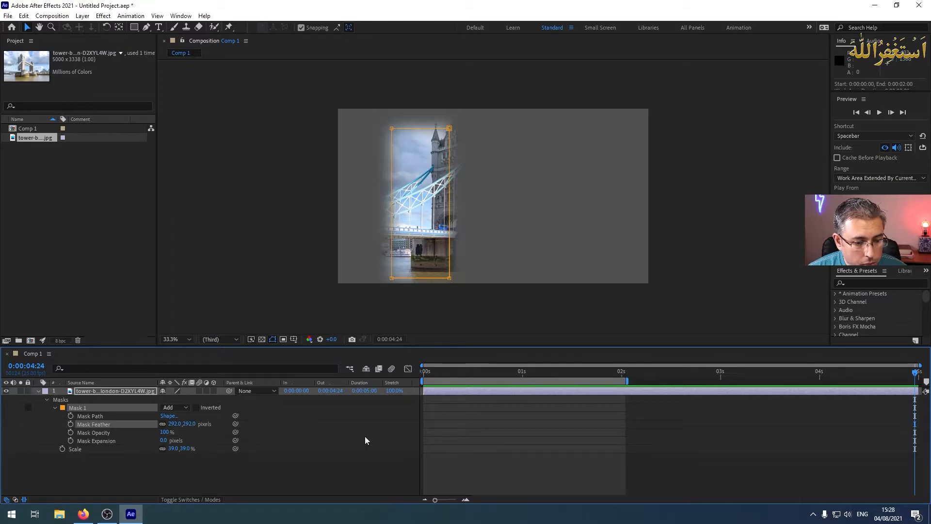
{"action": "left_click", "coordinate": [71, 432]}
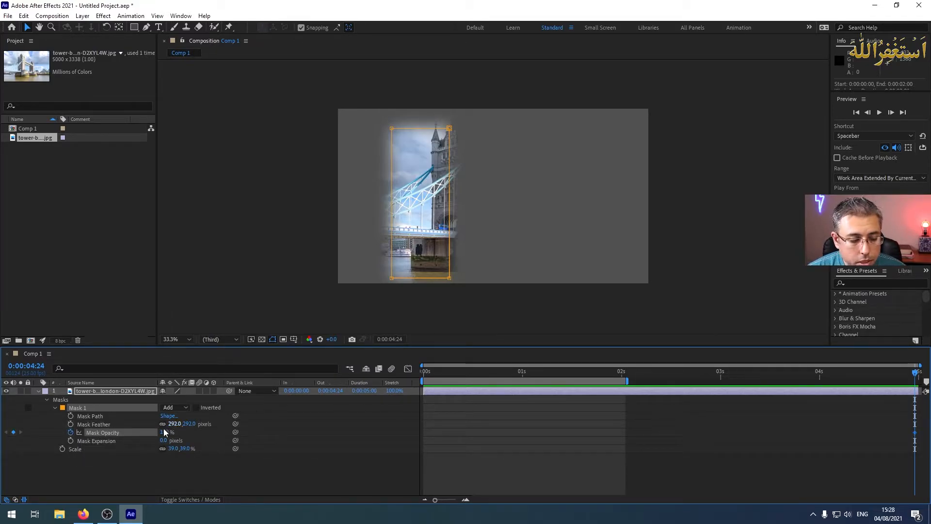
{"action": "mouse_move", "coordinate": [162, 435]}
{"action": "left_mouse_down"}
{"action": "mouse_move", "coordinate": [111, 441]}
{"action": "mouse_move", "coordinate": [171, 438]}
{"action": "left_mouse_up"}
{"action": "left_click", "coordinate": [71, 431]}
Turn on Mask Expansion keyframing, try expansions such as 199 and 187 pixels, and reset the value to 0.
{"action": "left_click", "coordinate": [70, 440]}
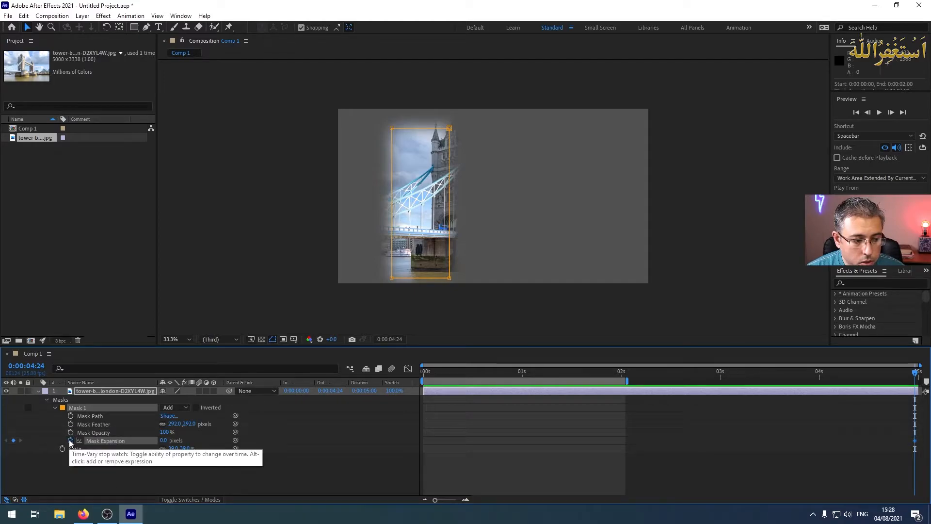
{"action": "left_click_drag", "start_coordinate": [164, 441], "coordinate": [250, 441]}
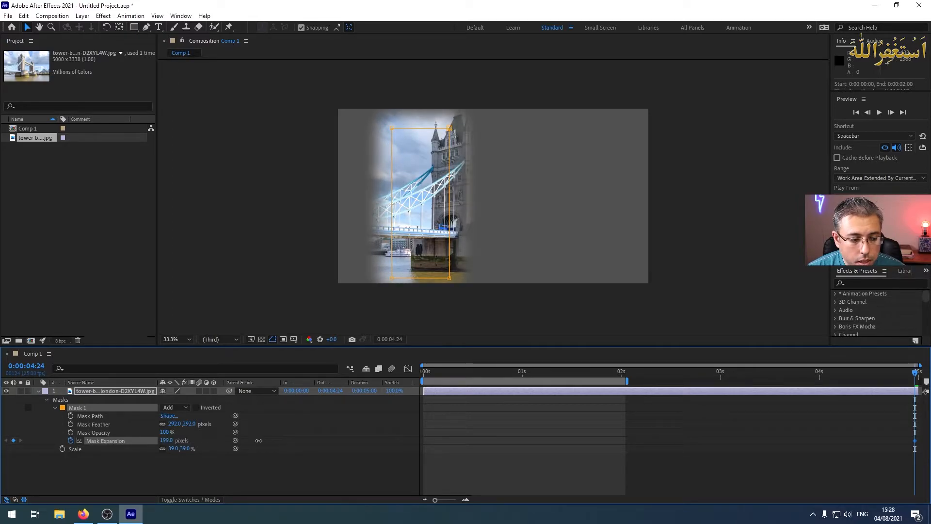
{"action": "left_click", "coordinate": [168, 440]}
{"action": "type", "text": "333"}
{"action": "key", "text": "Return"}
{"action": "left_click_drag", "start_coordinate": [236, 441], "coordinate": [168, 441]}
{"action": "left_click", "coordinate": [169, 431]}
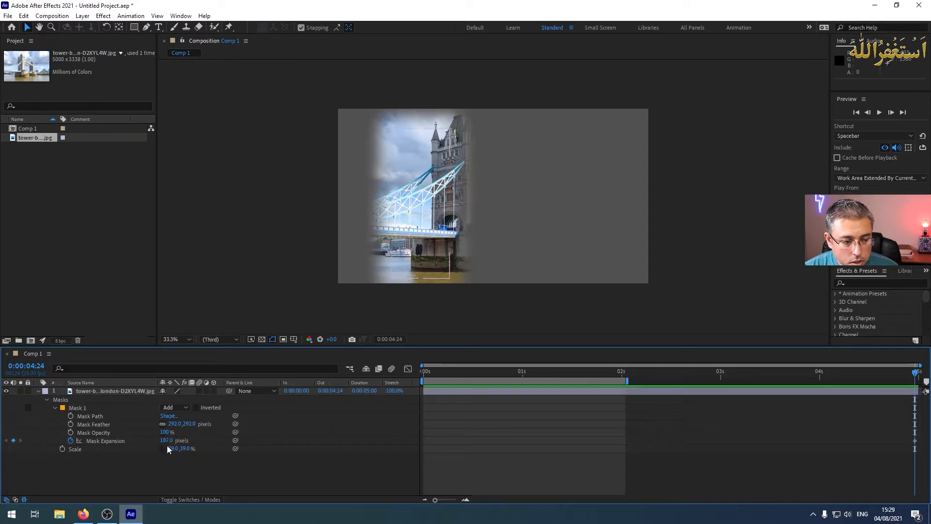
{"action": "left_click", "coordinate": [165, 441]}
{"action": "type", "text": "0"}
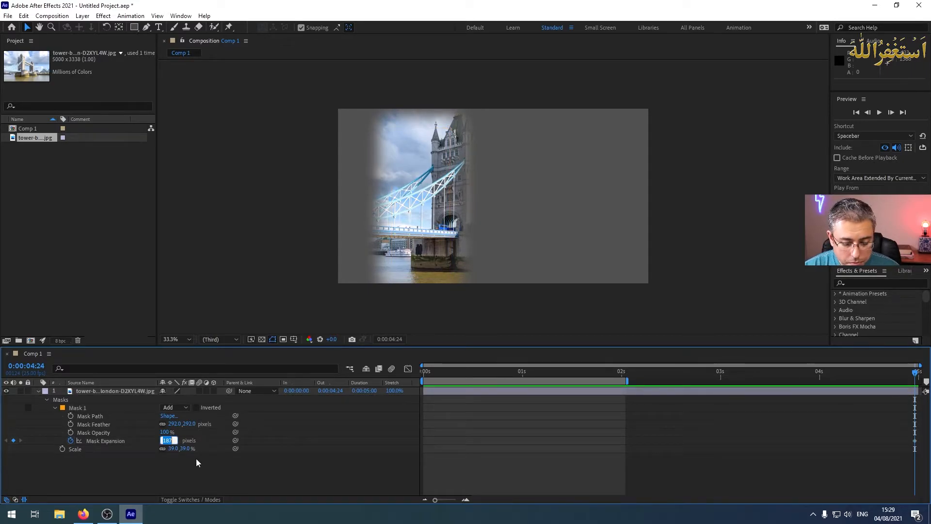
{"action": "key", "text": "Return"}
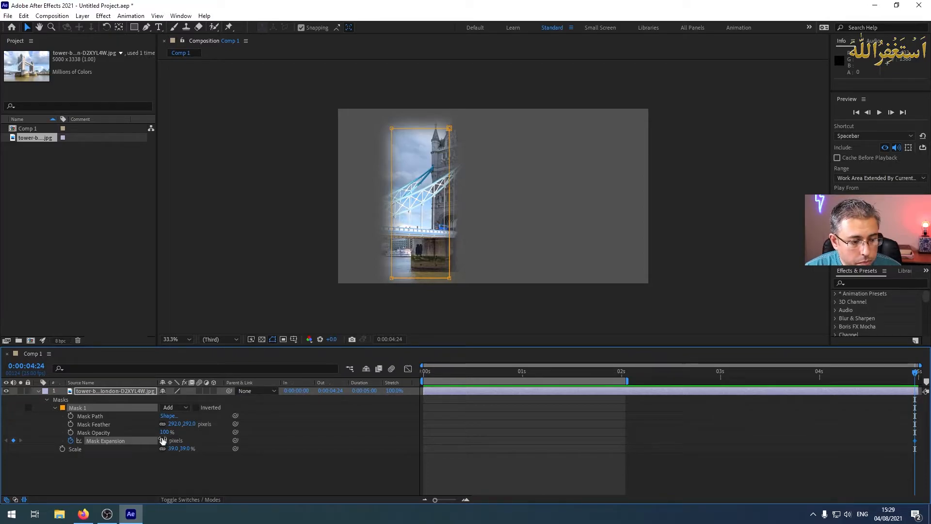
Add a Mask Path keyframe at the end of the composition and delete both the path and expansion keyframes.
{"action": "left_click", "coordinate": [70, 416]}
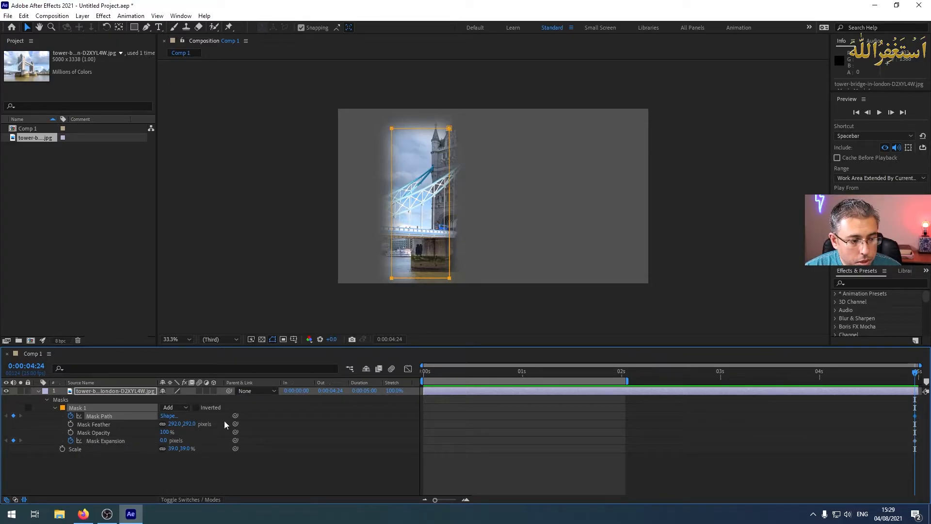
{"action": "left_click_drag", "start_coordinate": [922, 412], "coordinate": [910, 454]}
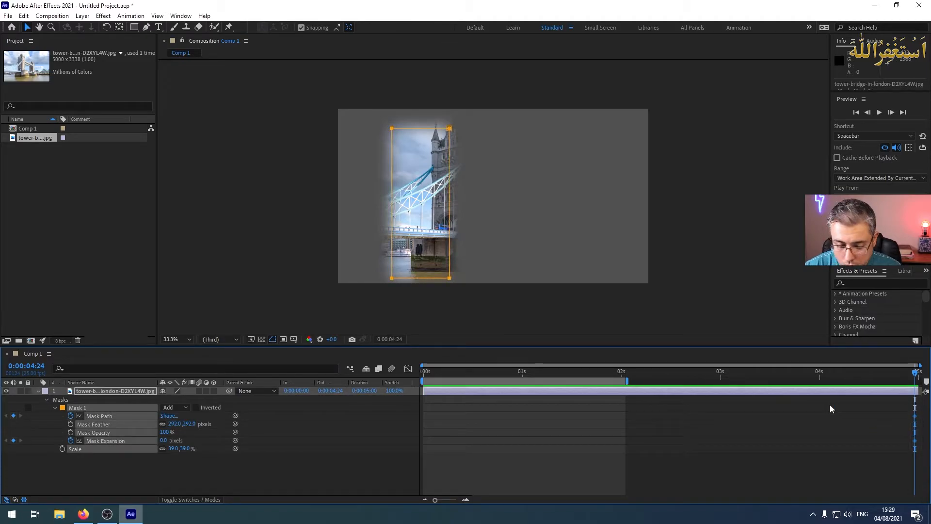
{"action": "key", "text": "Delete"}
Add Mask Path, Mask Feather and Mask Expansion keyframes at the composition start and move to the 1-second mark.
{"action": "left_click_drag", "start_coordinate": [917, 373], "coordinate": [423, 376]}
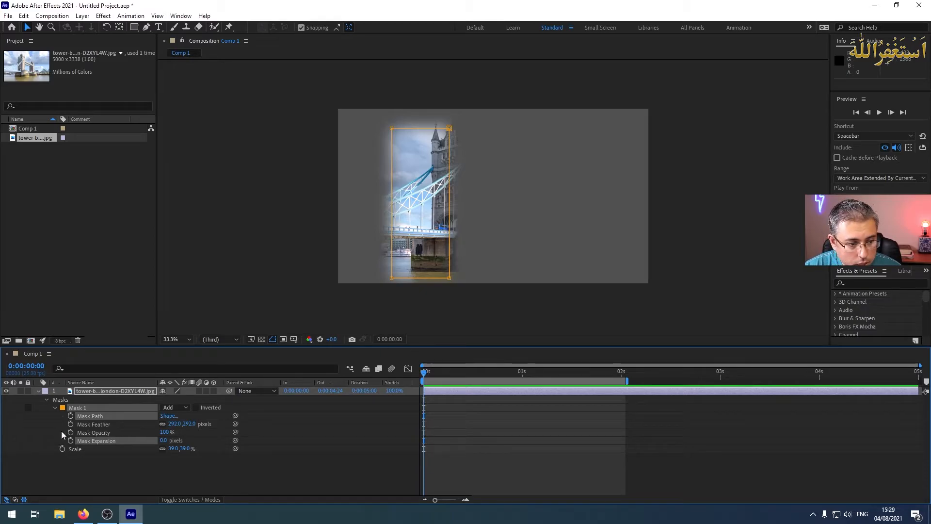
{"action": "left_click", "coordinate": [71, 416]}
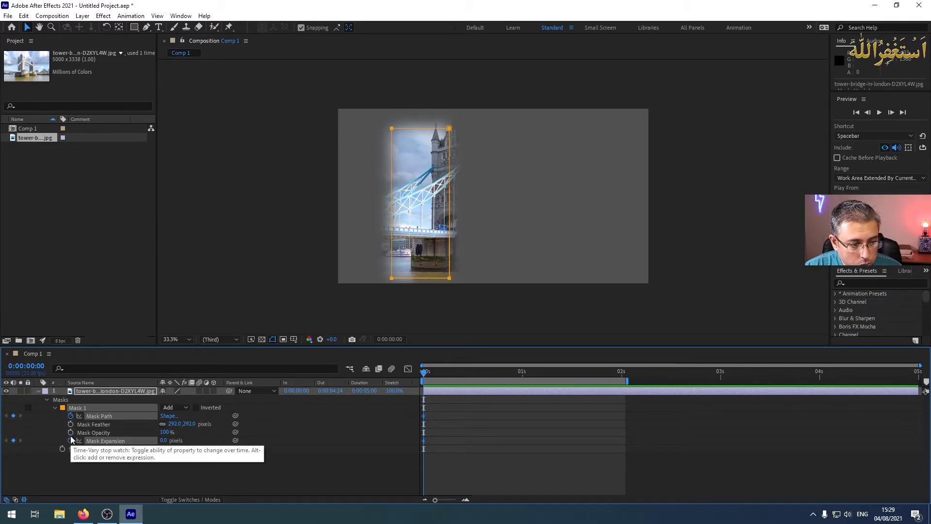
{"action": "left_click", "coordinate": [71, 424]}
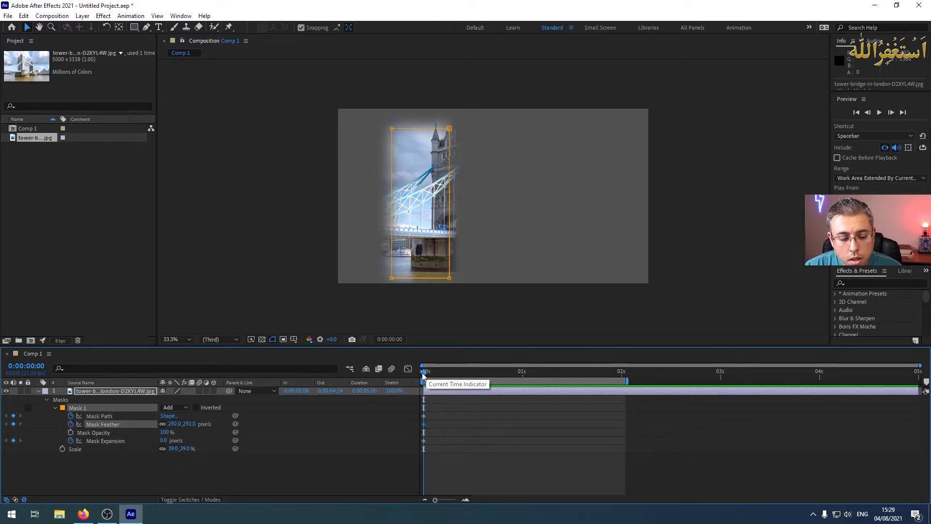
{"action": "left_click_drag", "start_coordinate": [422, 372], "coordinate": [522, 372]}
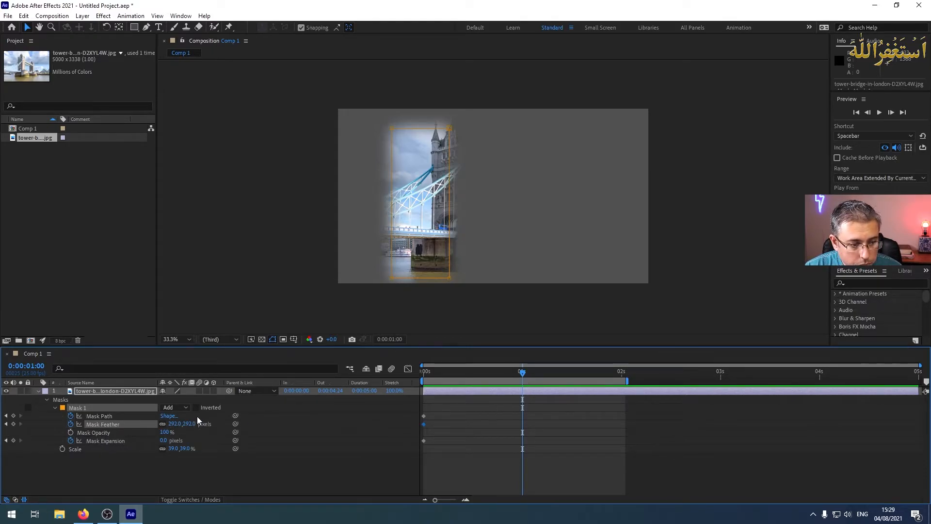
{"action": "left_click", "coordinate": [165, 416]}
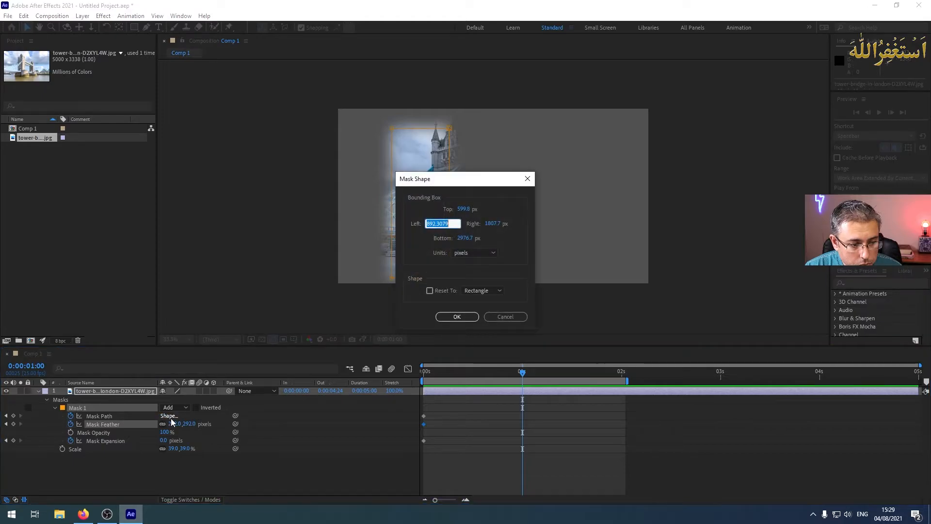
{"action": "left_click", "coordinate": [519, 317]}
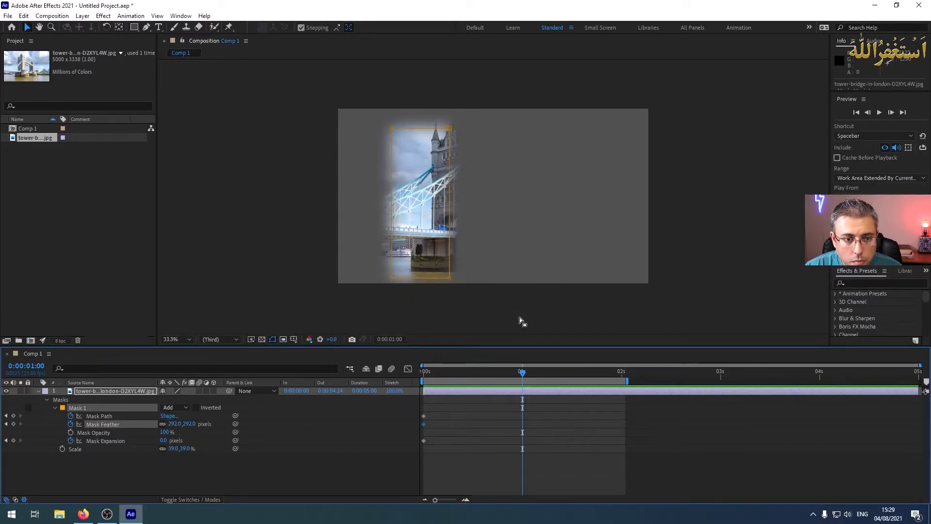
{"action": "mouse_move", "coordinate": [421, 132]}
{"action": "left_mouse_down"}
{"action": "mouse_move", "coordinate": [489, 131]}
{"action": "mouse_move", "coordinate": [430, 132]}
{"action": "left_mouse_up"}
{"action": "key", "text": "ctrl+z"}
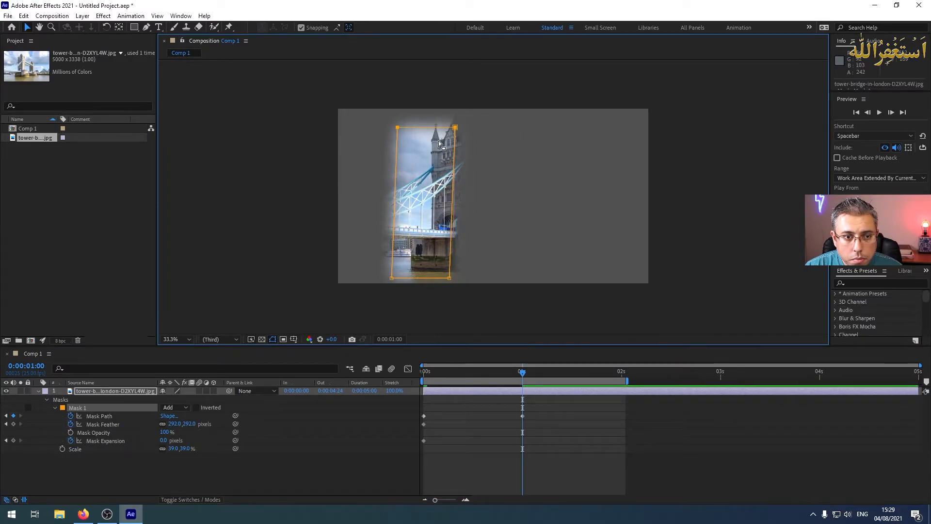
{"action": "key", "text": "ctrl+z"}
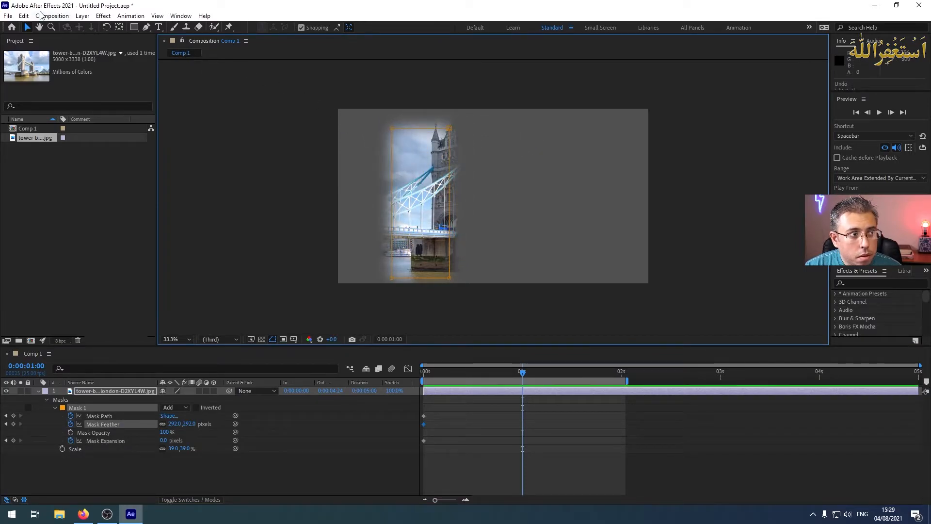
Move the entire mask to the right side of the frame at 1 second.
{"action": "left_click_drag", "start_coordinate": [372, 92], "coordinate": [460, 288]}
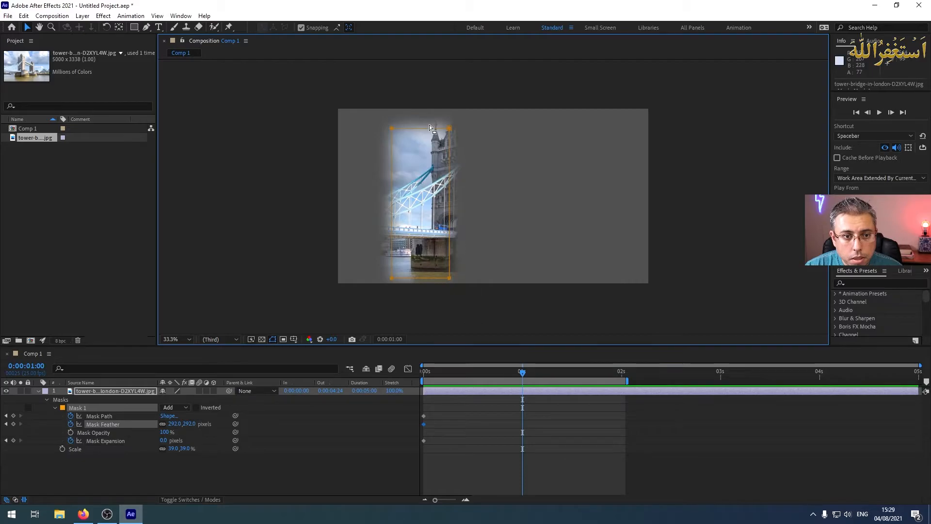
{"action": "left_click_drag", "start_coordinate": [424, 132], "coordinate": [616, 128]}
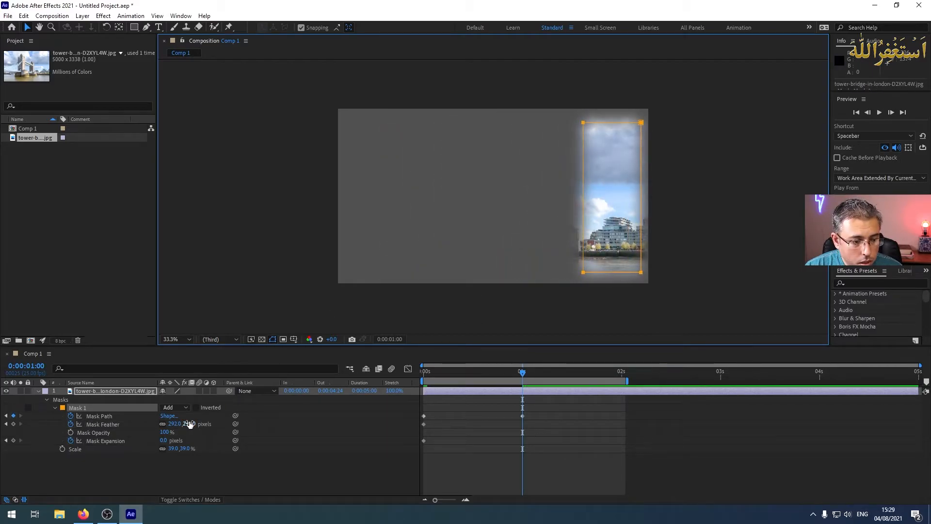
Set Mask Feather to 480 pixels and Mask Expansion to 152 pixels at 1 second, and return to the start.
{"action": "left_click_drag", "start_coordinate": [184, 424], "coordinate": [235, 425]}
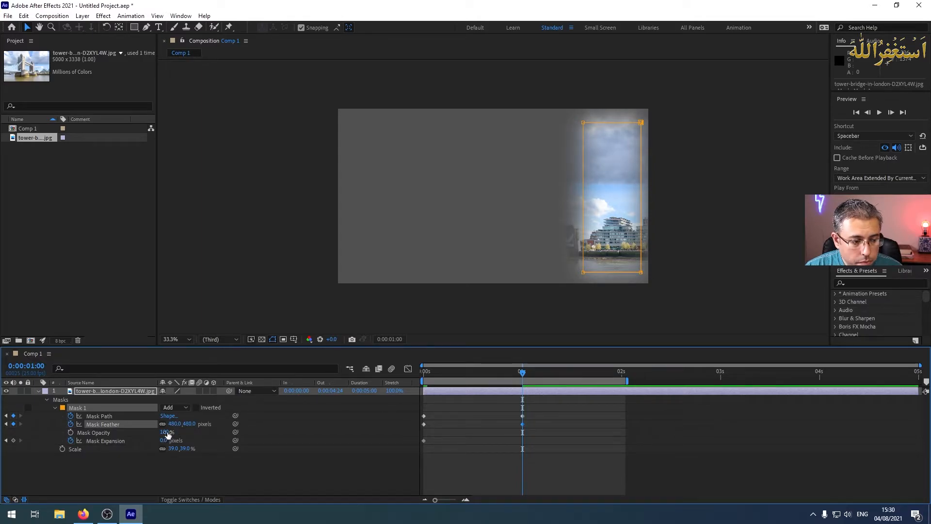
{"action": "left_click_drag", "start_coordinate": [166, 438], "coordinate": [245, 443]}
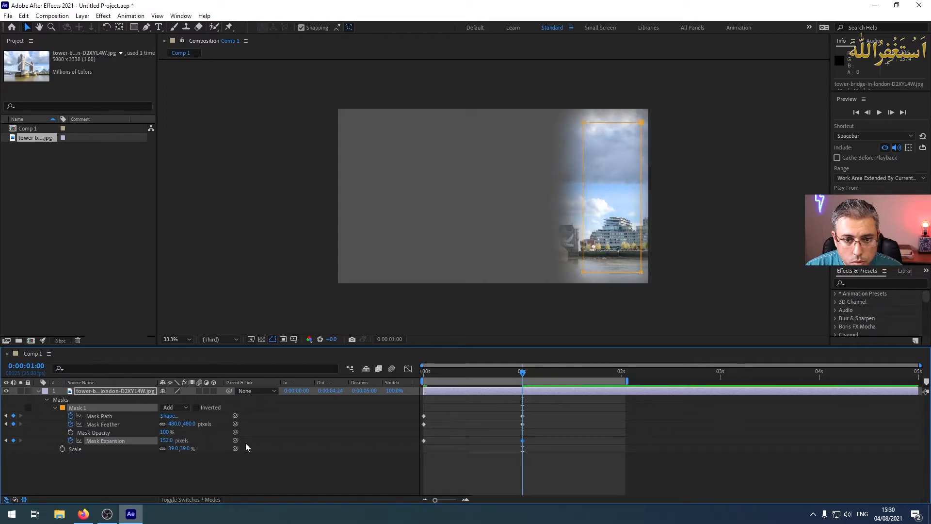
{"action": "left_click_drag", "start_coordinate": [520, 369], "coordinate": [388, 370]}
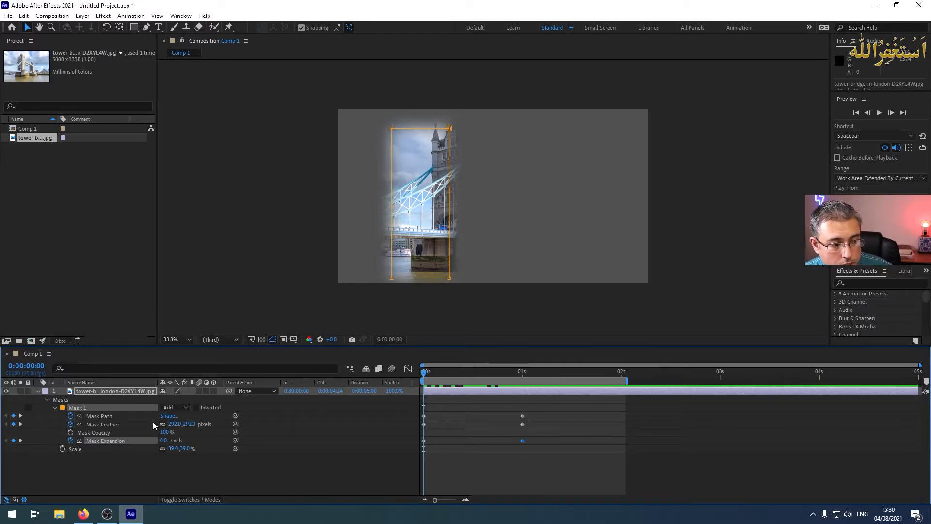
Preview the mask animation and delete all the Mask Path, Mask Feather and Mask Expansion keyframes.
{"action": "key", "text": "space"}
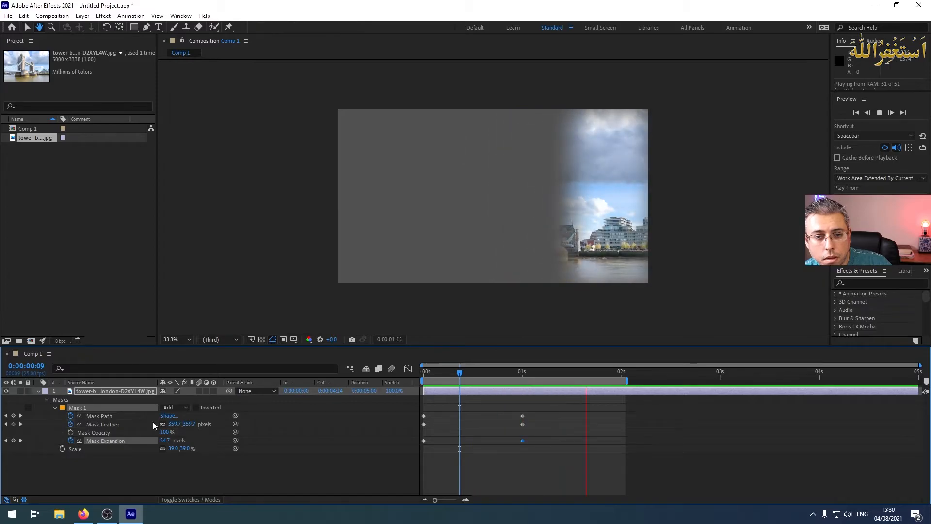
{"action": "key", "text": "space"}
{"action": "left_click_drag", "start_coordinate": [560, 409], "coordinate": [416, 477]}
{"action": "key", "text": "Delete"}
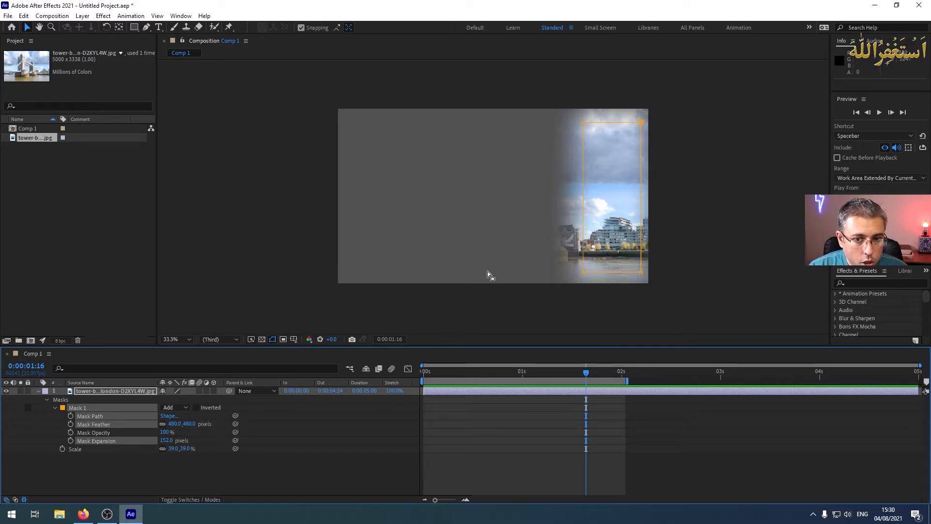
Reset Mask Expansion and Mask Feather to 0 pixels.
{"action": "left_click", "coordinate": [164, 442]}
{"action": "type", "text": "0"}
{"action": "key", "text": "Return"}
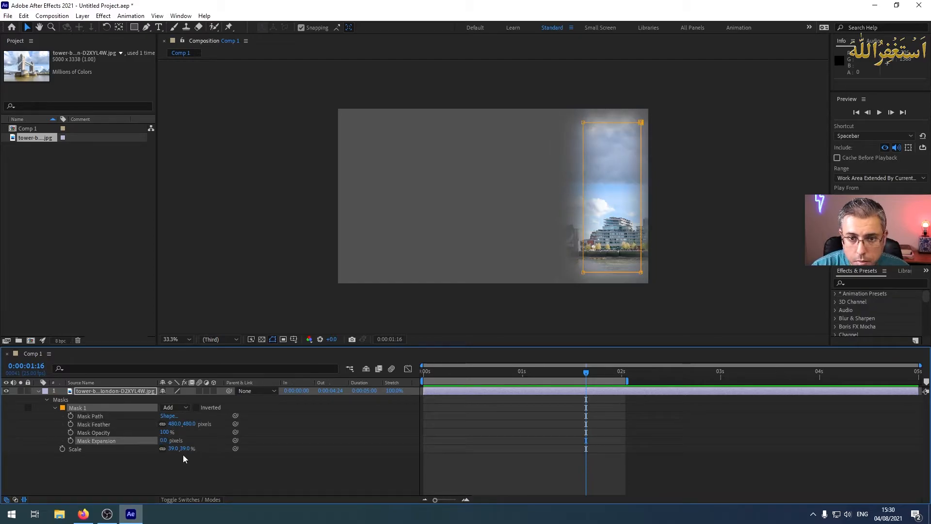
{"action": "left_click", "coordinate": [174, 423]}
{"action": "type", "text": "0"}
{"action": "key", "text": "Return"}
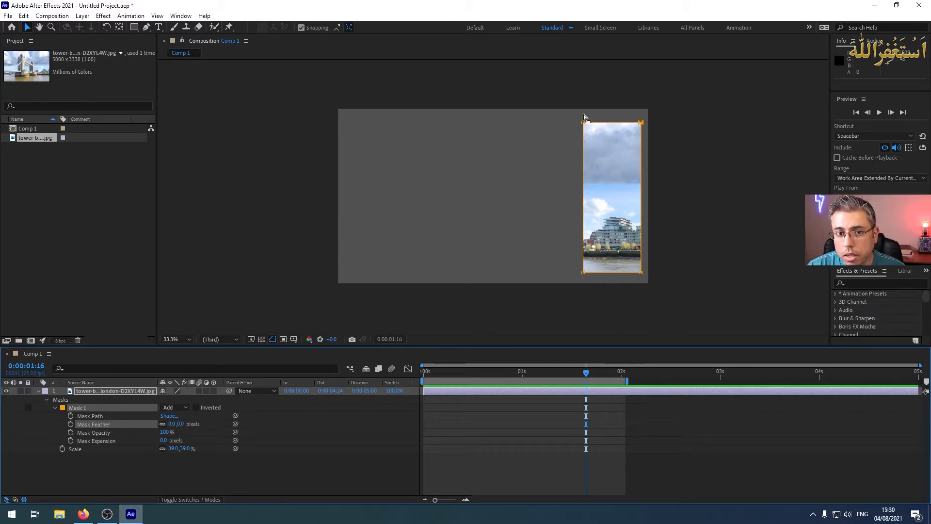
Shift the mask's upper edge to form a diagonal band, and move the whole mask off the frame's lower-left corner.
{"action": "left_click_drag", "start_coordinate": [613, 127], "coordinate": [473, 173]}
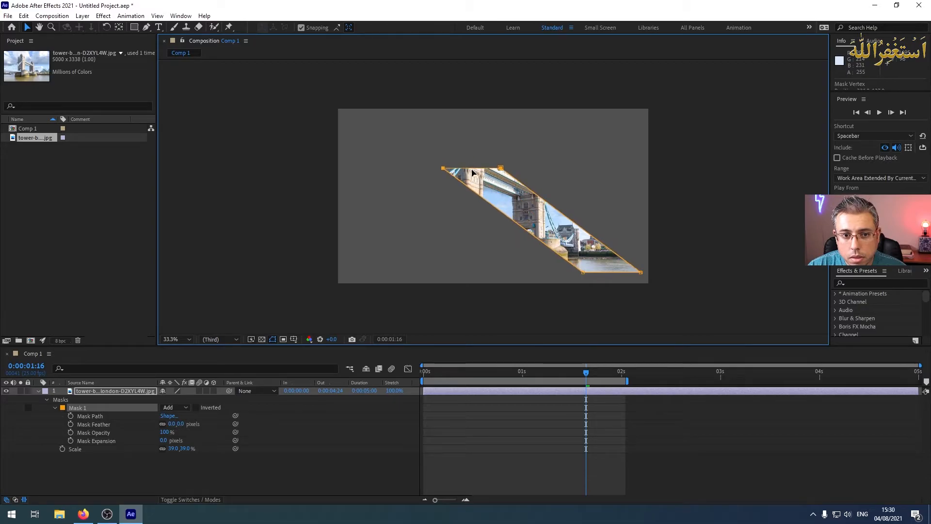
{"action": "left_click_drag", "start_coordinate": [677, 310], "coordinate": [401, 150]}
{"action": "left_click_drag", "start_coordinate": [500, 213], "coordinate": [265, 285]}
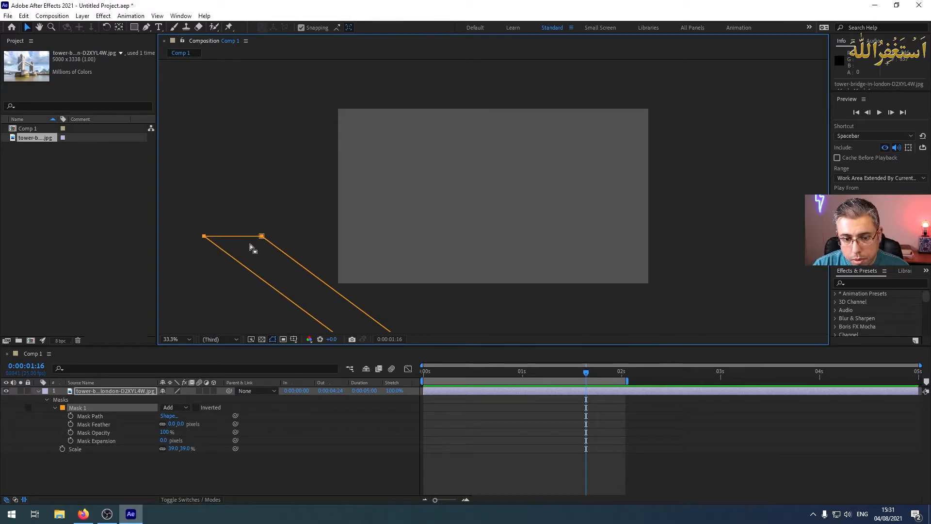
Lengthen the diagonal mask by moving its lower edge further down and to the right, with the composition viewed at 25%.
{"action": "left_click", "coordinate": [185, 339]}
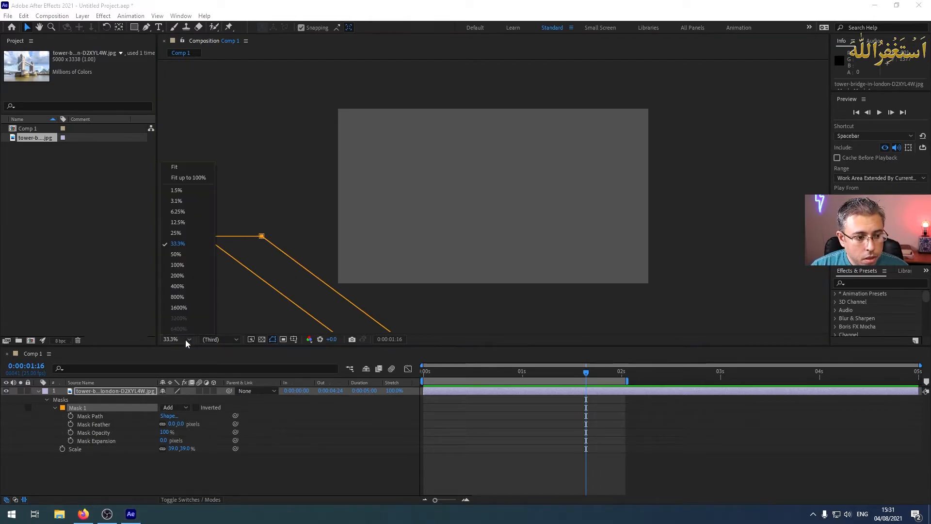
{"action": "left_click", "coordinate": [181, 240]}
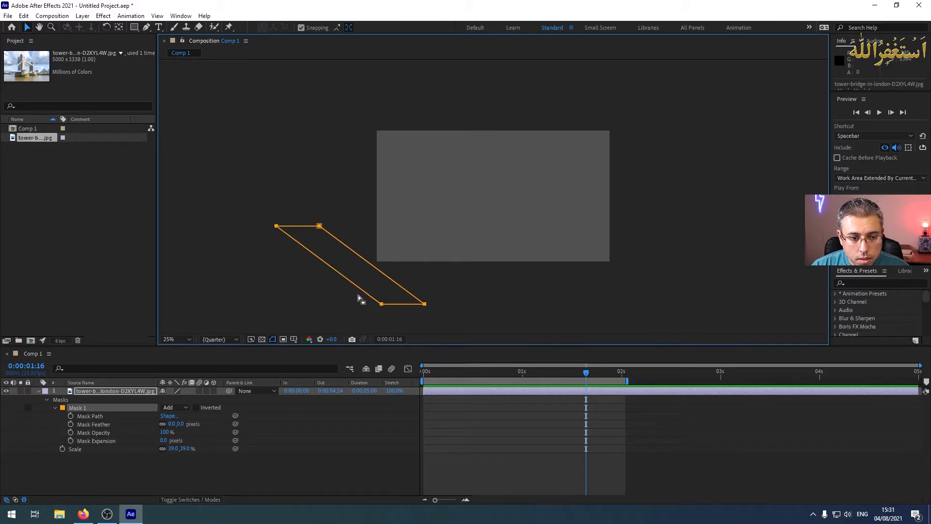
{"action": "left_click_drag", "start_coordinate": [351, 306], "coordinate": [497, 287]}
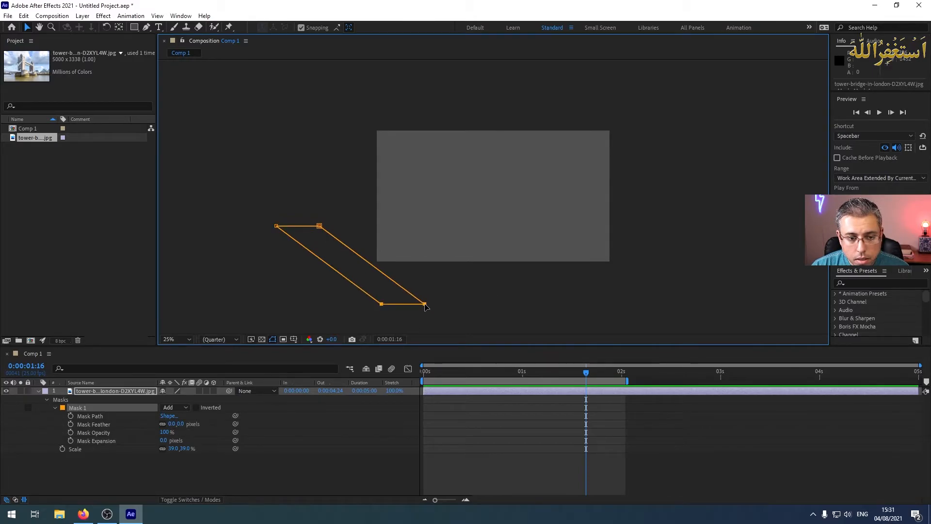
{"action": "left_click_drag", "start_coordinate": [425, 304], "coordinate": [478, 349]}
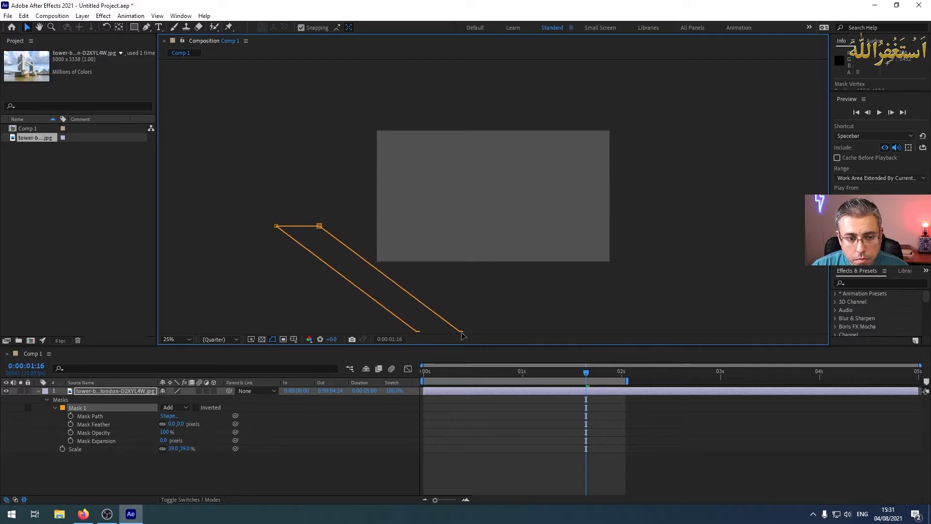
{"action": "left_click_drag", "start_coordinate": [239, 195], "coordinate": [505, 332]}
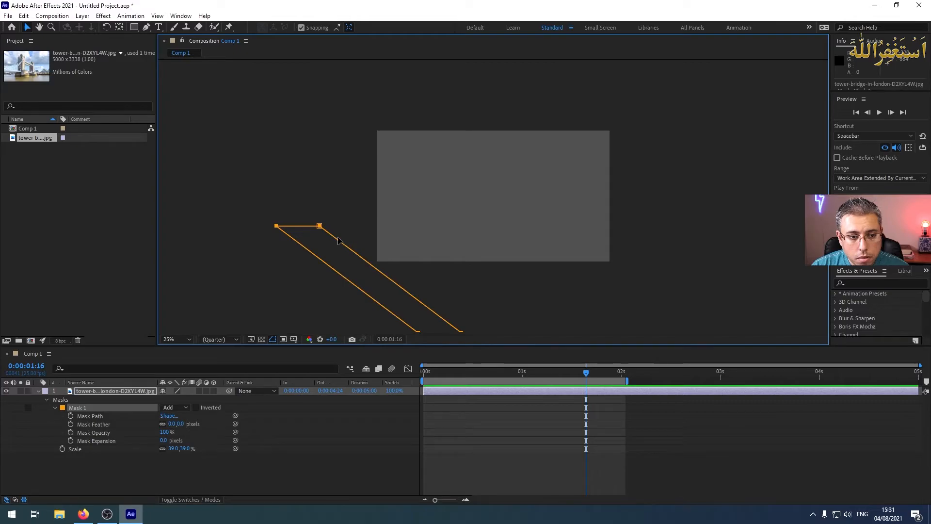
Move the diagonal mask back over the photo and extend its lower and upper edges beyond the frame.
{"action": "left_click_drag", "start_coordinate": [338, 239], "coordinate": [446, 144]}
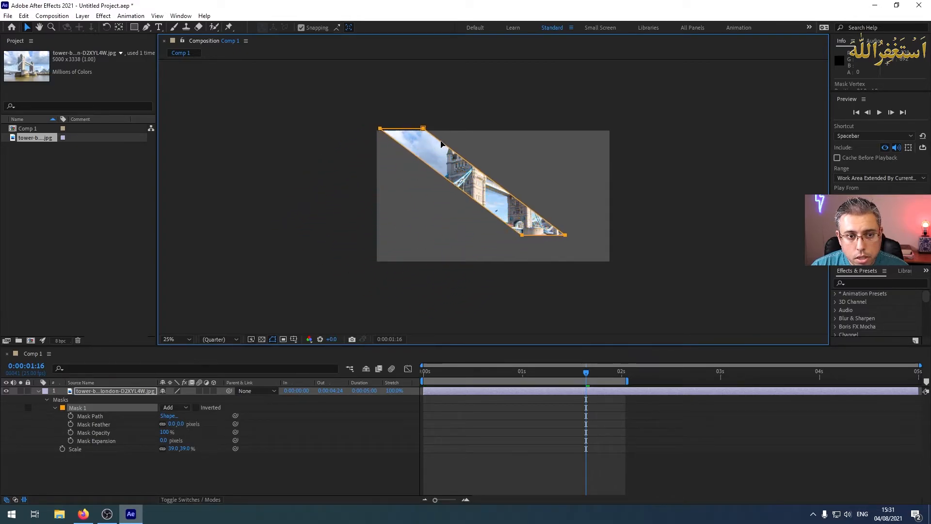
{"action": "left_click_drag", "start_coordinate": [658, 214], "coordinate": [499, 260]}
{"action": "left_click_drag", "start_coordinate": [553, 240], "coordinate": [631, 286]}
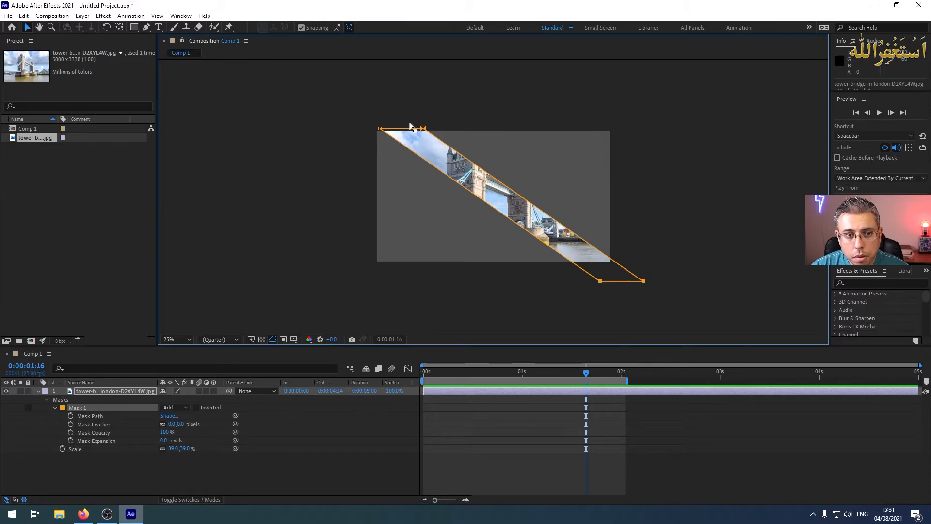
{"action": "left_click_drag", "start_coordinate": [409, 127], "coordinate": [382, 109]}
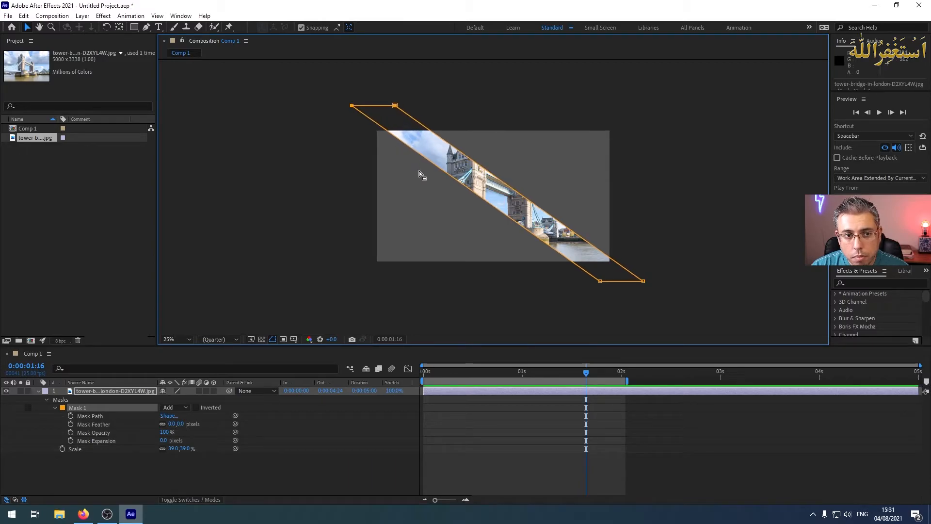
Move the entire diagonal mask outside the frame, past its lower-left corner, keeping its shape.
{"action": "left_click_drag", "start_coordinate": [620, 267], "coordinate": [543, 274]}
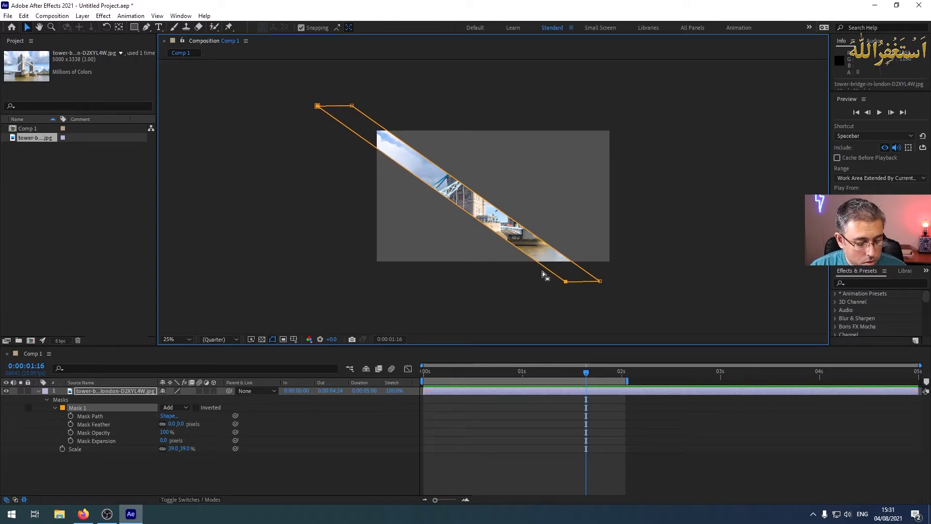
{"action": "key", "text": "ctrl+z"}
{"action": "left_click_drag", "start_coordinate": [693, 305], "coordinate": [301, 81]}
{"action": "left_click_drag", "start_coordinate": [625, 286], "coordinate": [469, 350]}
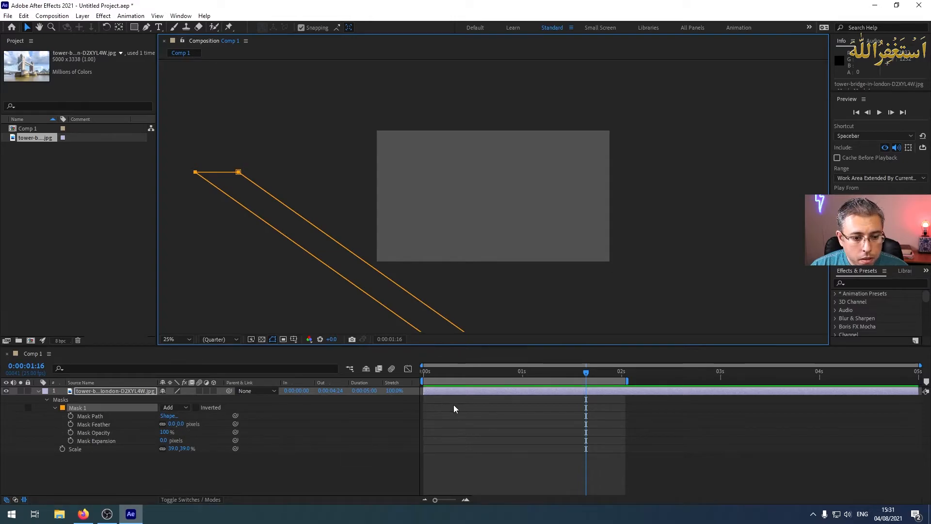
Add a Mask Path keyframe at the composition start, and at 1 second move the entire mask past the frame's upper-right corner.
{"action": "left_click_drag", "start_coordinate": [584, 368], "coordinate": [331, 393]}
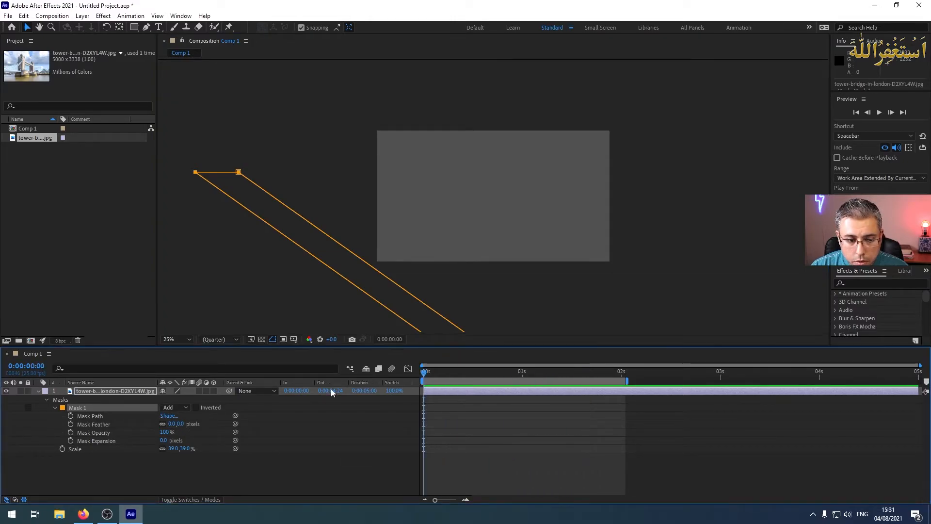
{"action": "left_click", "coordinate": [70, 416]}
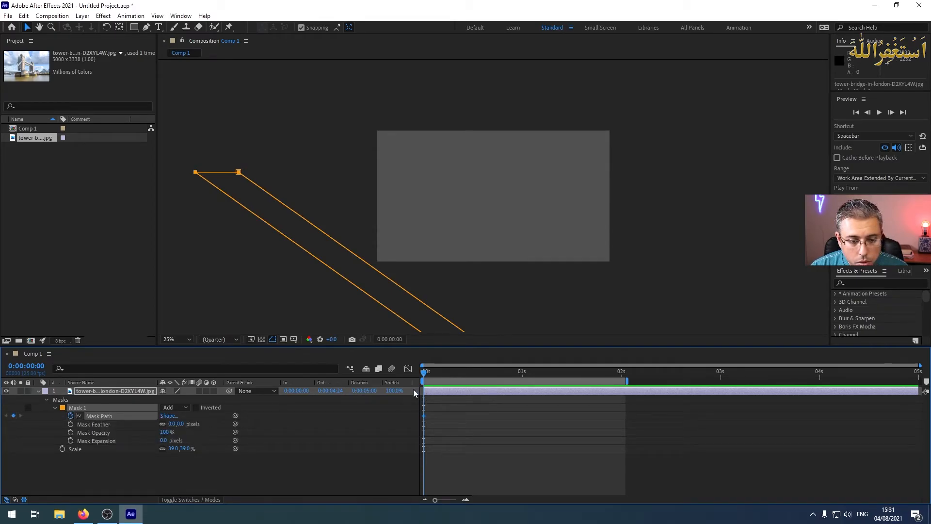
{"action": "left_click_drag", "start_coordinate": [425, 371], "coordinate": [523, 371]}
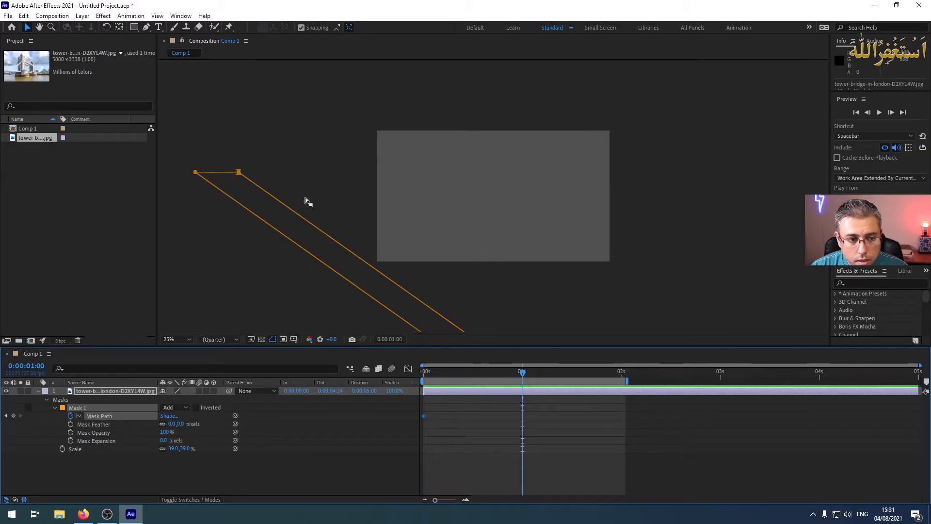
{"action": "left_click_drag", "start_coordinate": [171, 147], "coordinate": [524, 427]}
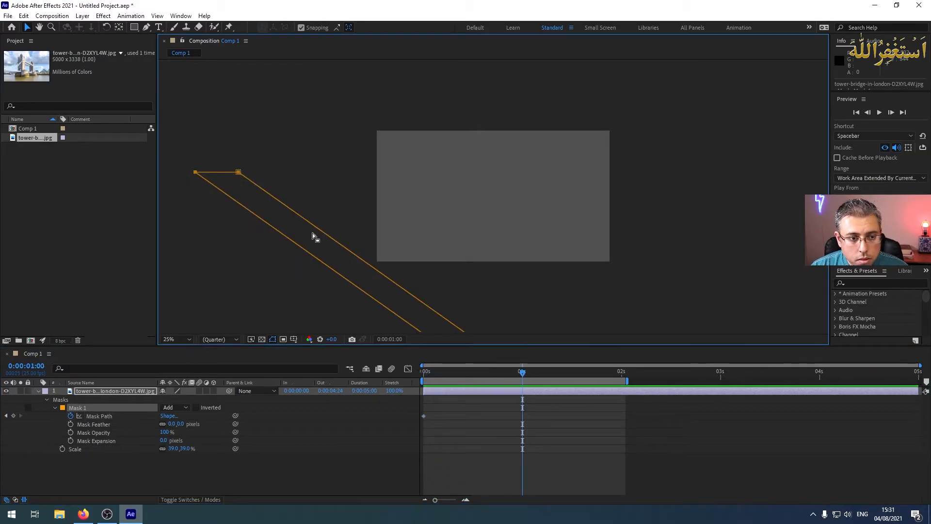
{"action": "left_click_drag", "start_coordinate": [318, 232], "coordinate": [627, 103]}
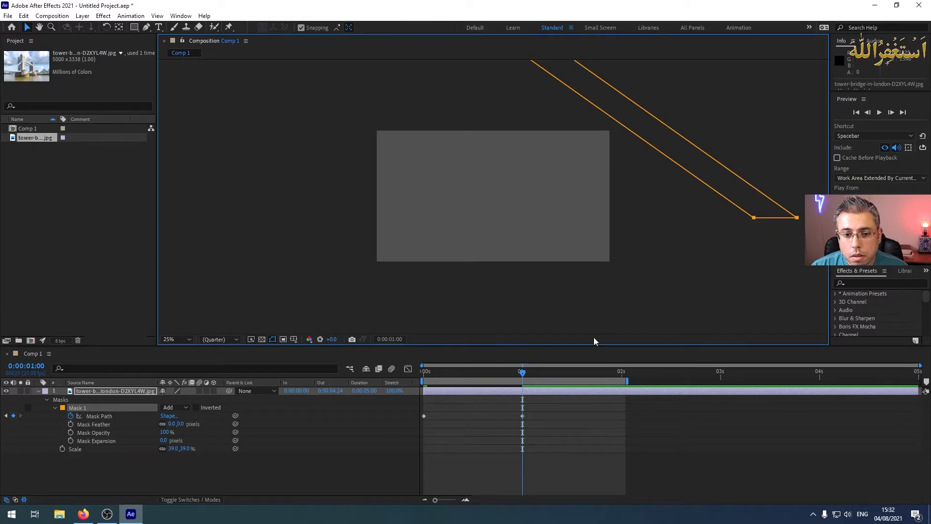
At 2 seconds, move the diagonal mask slightly back over the frame's upper-right corner, keeping its edges parallel.
{"action": "left_click_drag", "start_coordinate": [523, 373], "coordinate": [622, 372]}
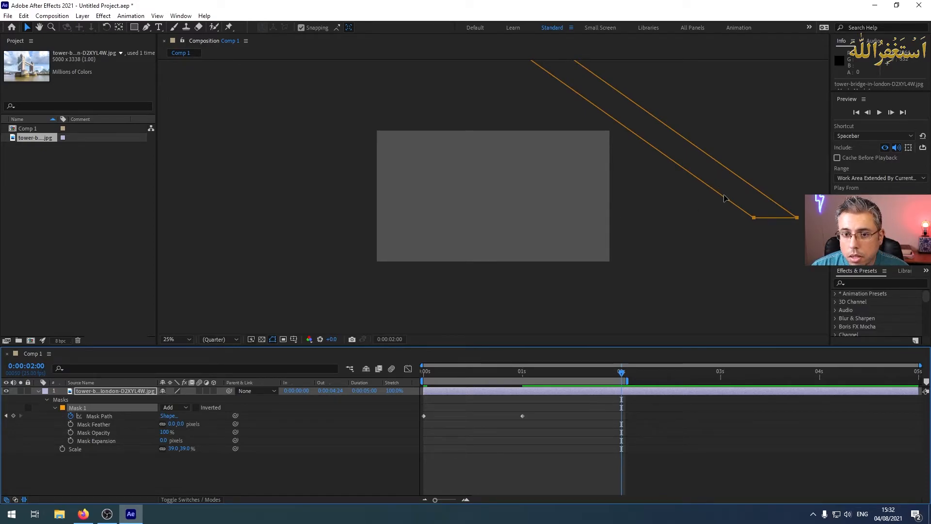
{"action": "left_click_drag", "start_coordinate": [713, 206], "coordinate": [687, 216]}
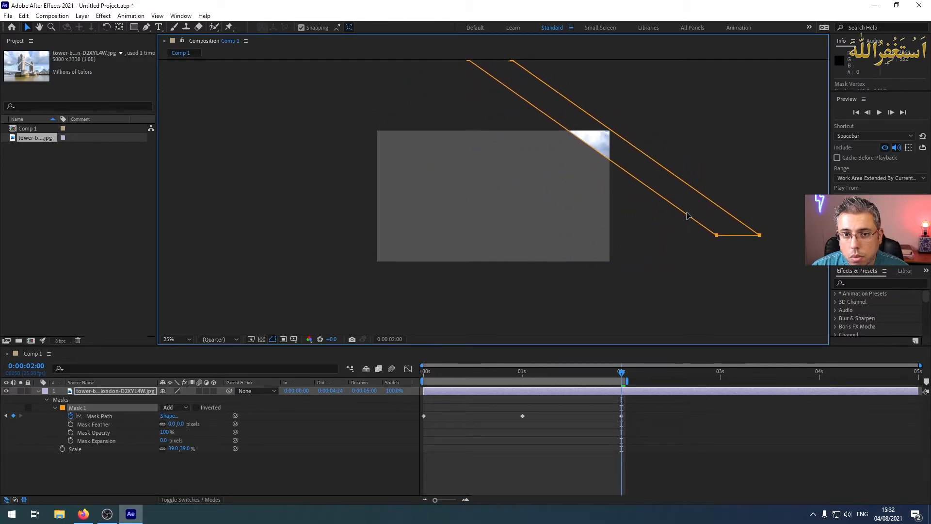
{"action": "mouse_move", "coordinate": [718, 237]}
{"action": "left_mouse_down"}
{"action": "mouse_move", "coordinate": [708, 244]}
{"action": "mouse_move", "coordinate": [716, 234]}
{"action": "left_mouse_up"}
{"action": "left_click", "coordinate": [727, 246]}
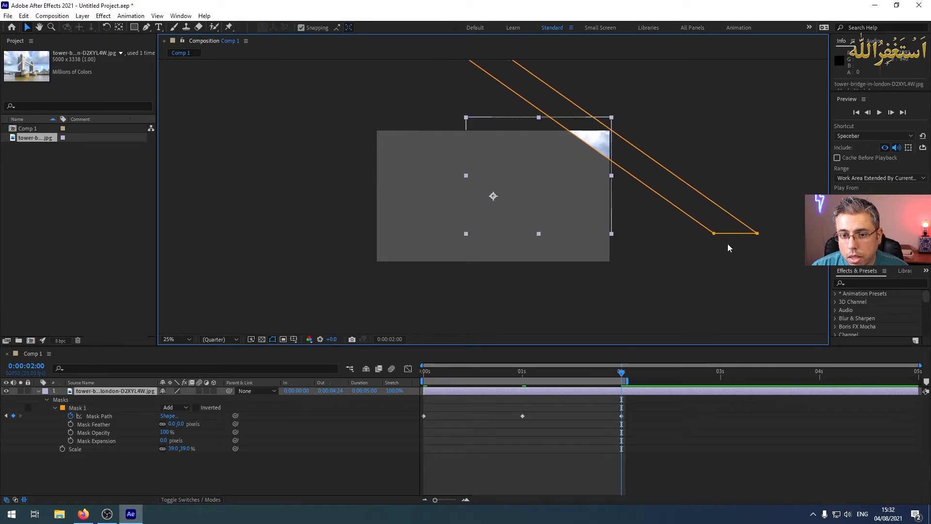
{"action": "left_click", "coordinate": [715, 233]}
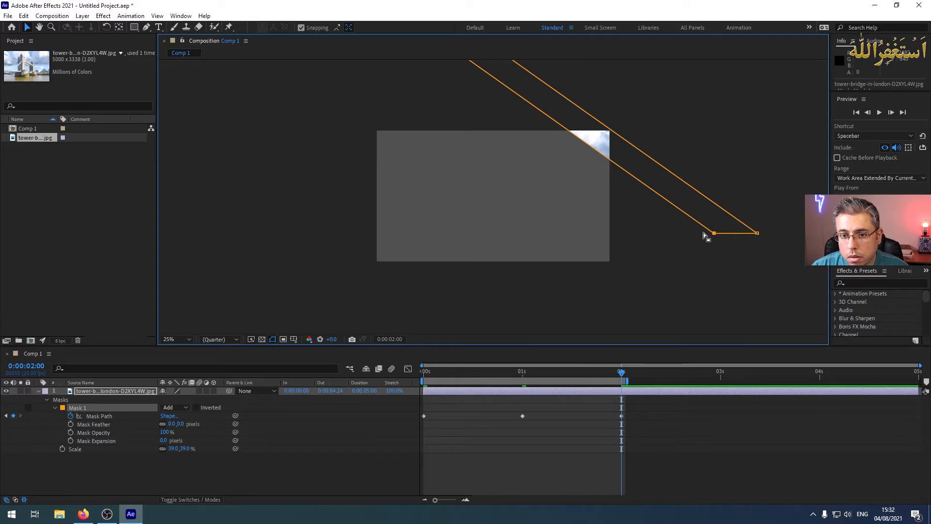
{"action": "mouse_move", "coordinate": [709, 232]}
{"action": "left_mouse_down"}
{"action": "mouse_move", "coordinate": [700, 238]}
{"action": "mouse_move", "coordinate": [715, 241]}
{"action": "left_mouse_up"}
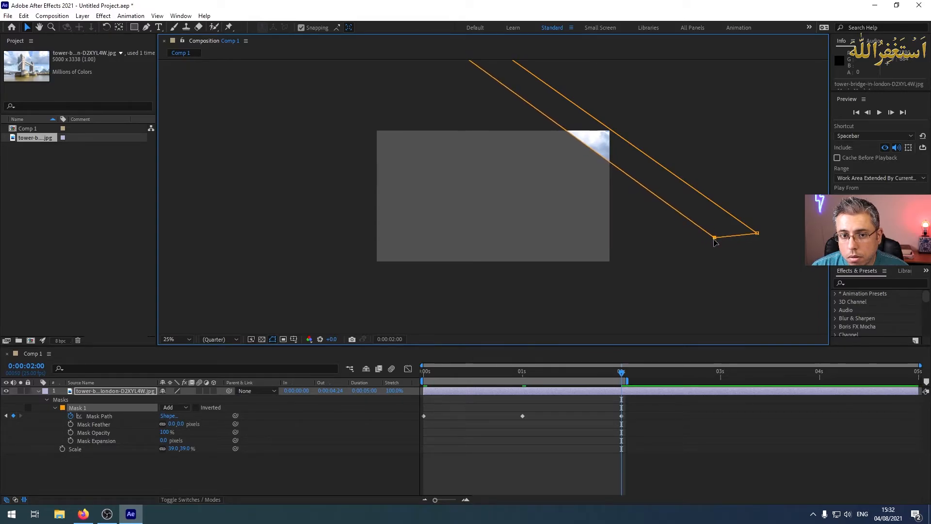
{"action": "key", "text": "ctrl+z"}
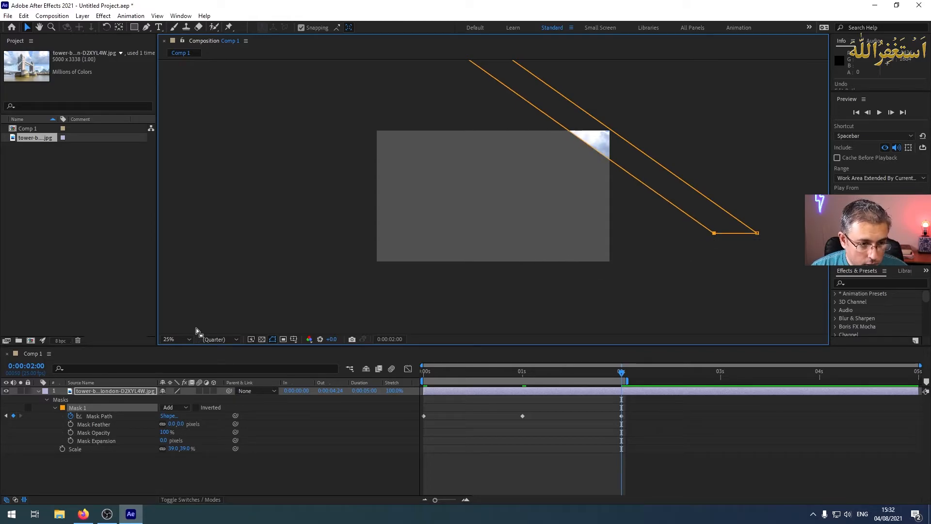
Pull the mask's lower-left edge far past the frame's lower-left corner at 2 seconds so the mask covers the whole photo.
{"action": "left_click_drag", "start_coordinate": [371, 257], "coordinate": [366, 283]}
{"action": "left_click_drag", "start_coordinate": [743, 286], "coordinate": [627, 240]}
{"action": "left_click", "coordinate": [461, 87], "text": "shift"}
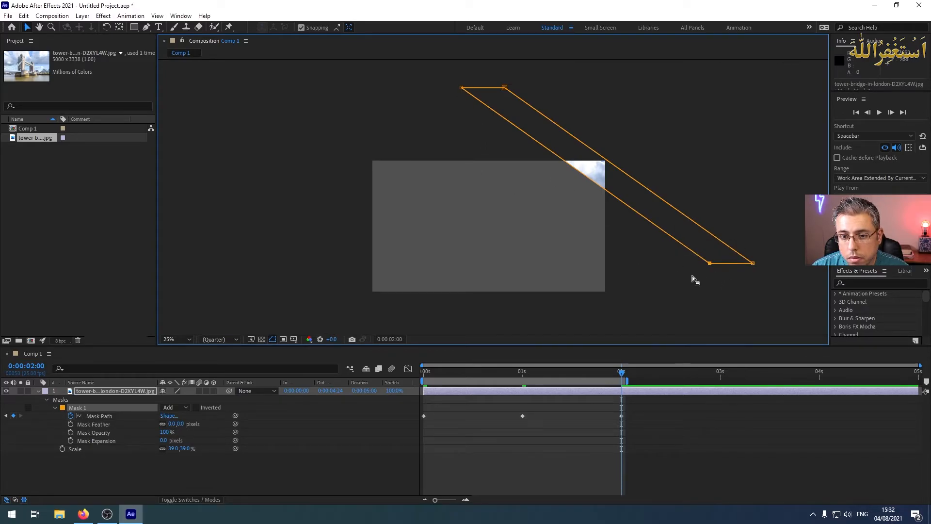
{"action": "left_click_drag", "start_coordinate": [681, 247], "coordinate": [669, 250]}
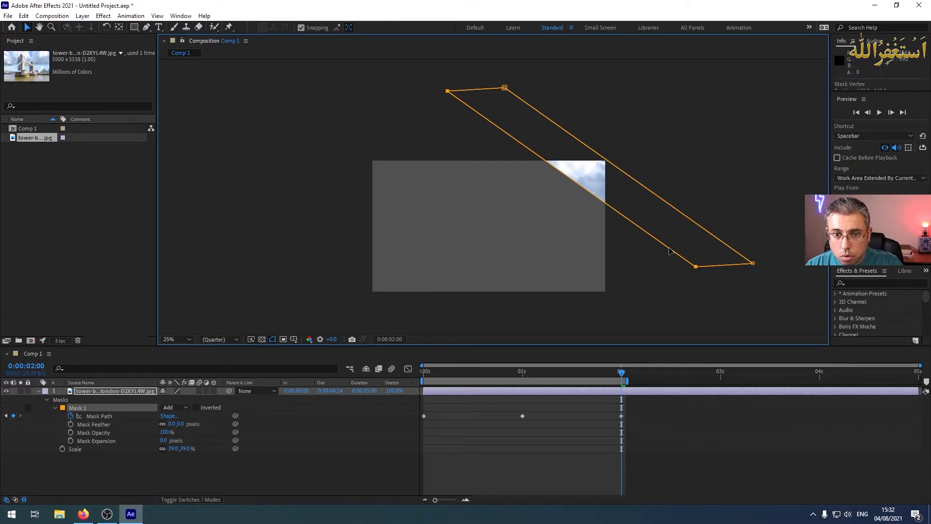
{"action": "left_click_drag", "start_coordinate": [669, 251], "coordinate": [446, 337]}
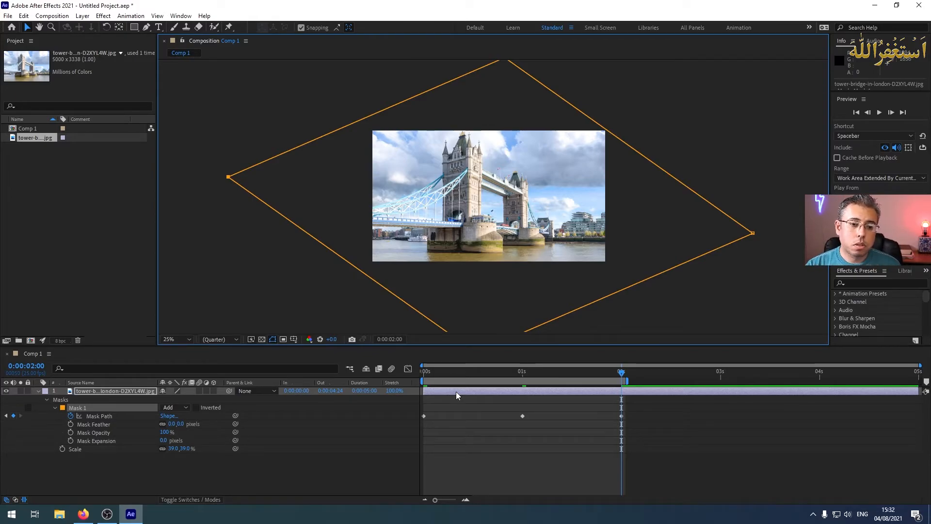
Preview the diagonal mask reveal from the start and review its frames back to 0:00:00:09.
{"action": "left_click_drag", "start_coordinate": [624, 371], "coordinate": [401, 391]}
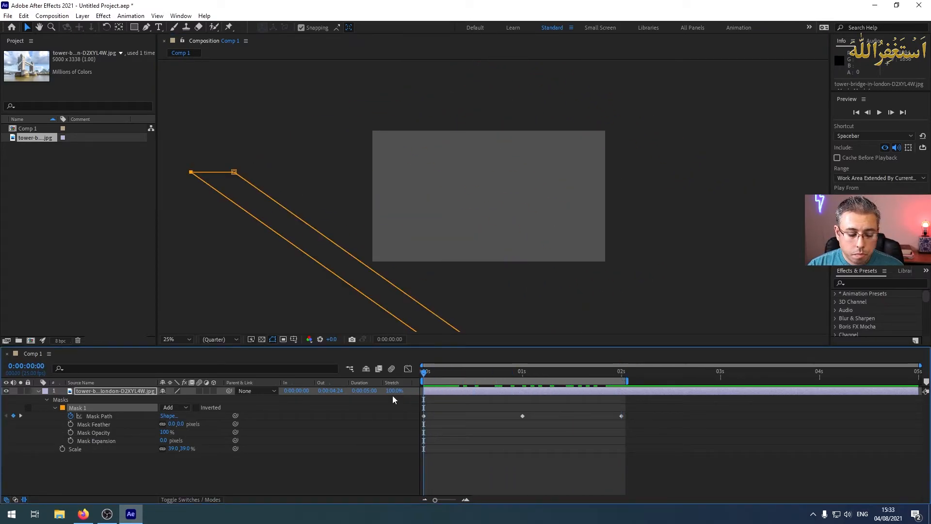
{"action": "key", "text": "space"}
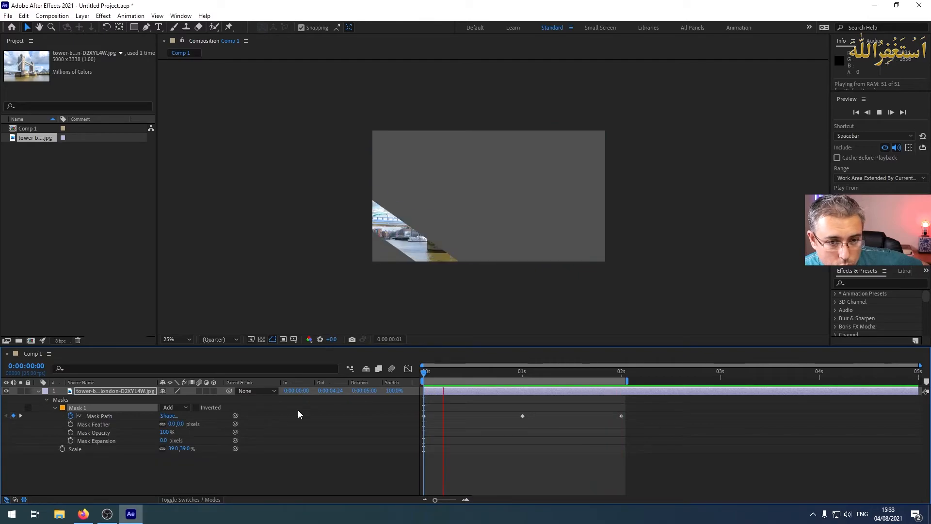
{"action": "left_click", "coordinate": [211, 407]}
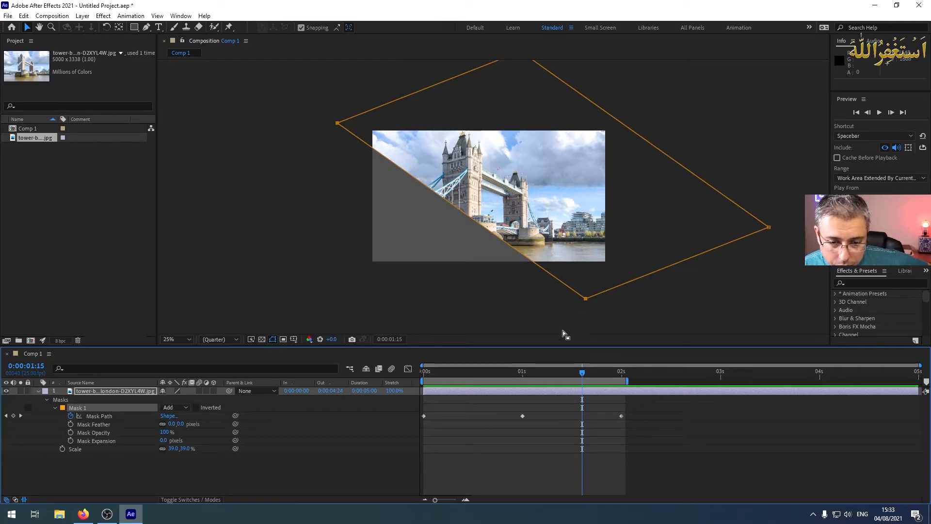
{"action": "left_click_drag", "start_coordinate": [583, 372], "coordinate": [522, 368]}
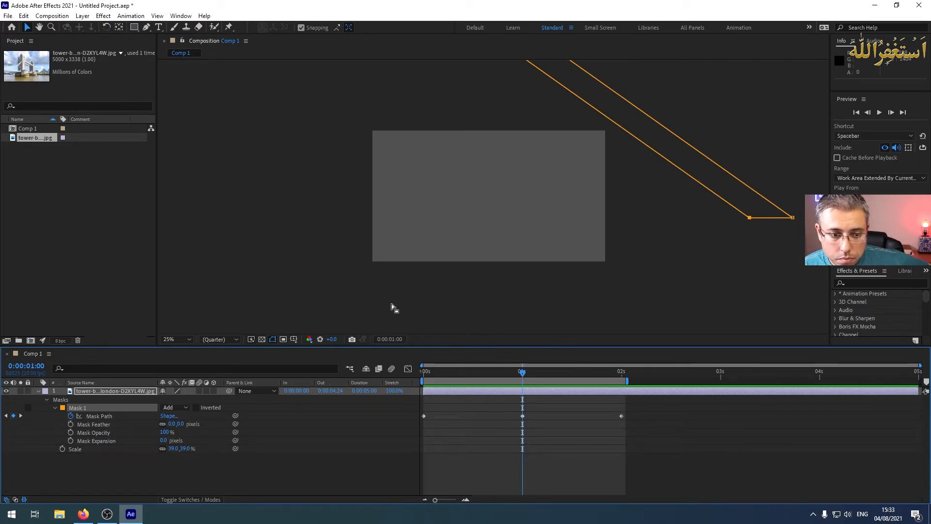
{"action": "left_click_drag", "start_coordinate": [522, 372], "coordinate": [461, 372]}
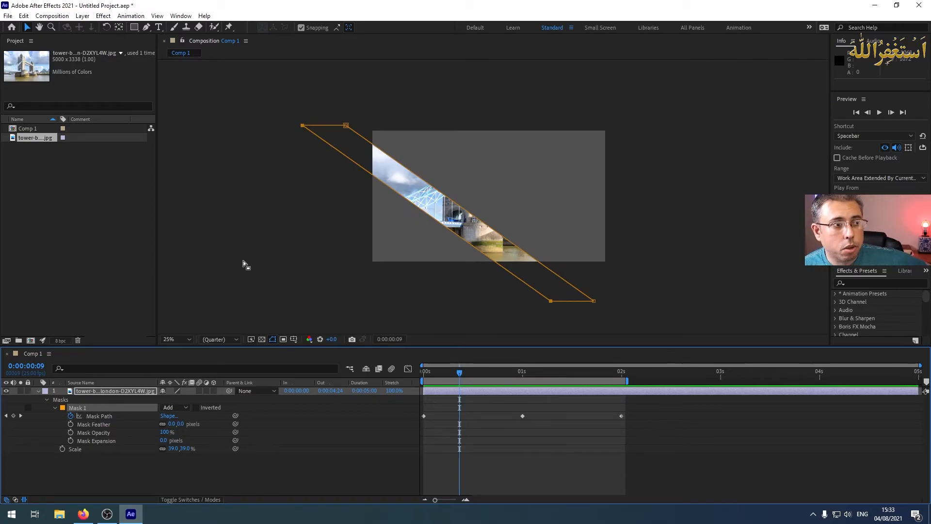
Draw a small star mask on the photo layer across the frame's lower-left edge and expand its mask properties.
{"action": "left_click", "coordinate": [135, 28]}
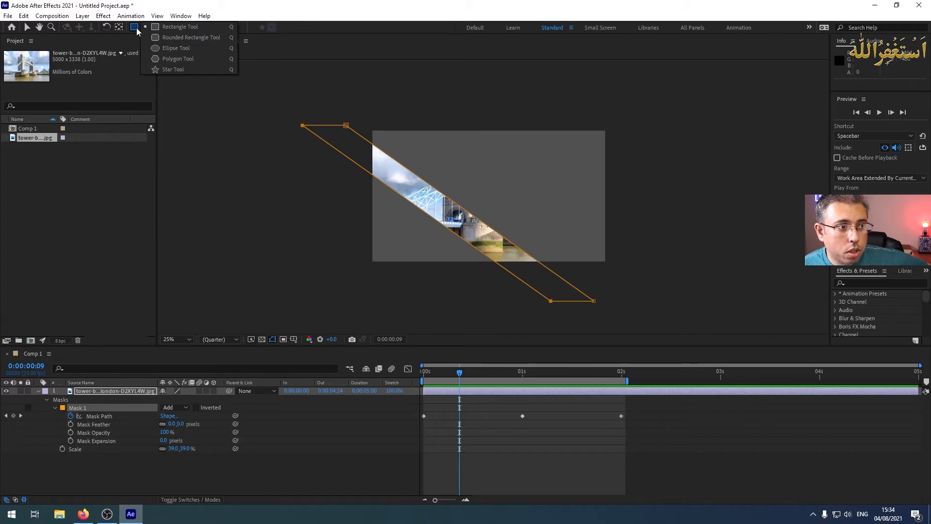
{"action": "left_click", "coordinate": [174, 68]}
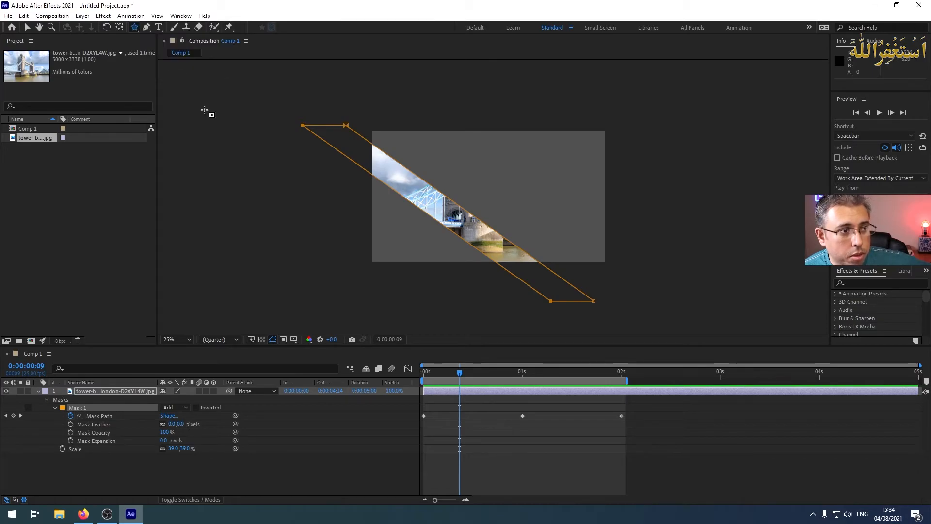
{"action": "left_click_drag", "start_coordinate": [398, 276], "coordinate": [428, 255]}
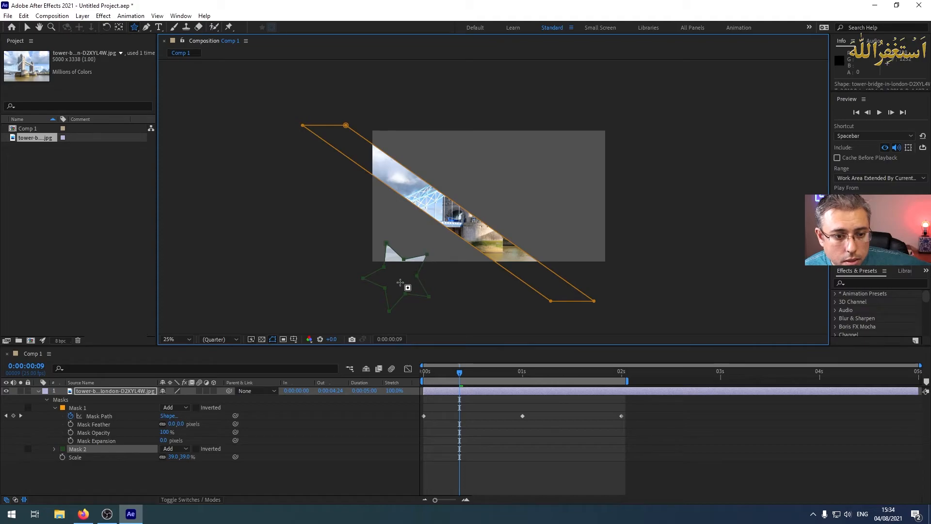
{"action": "left_click", "coordinate": [85, 451]}
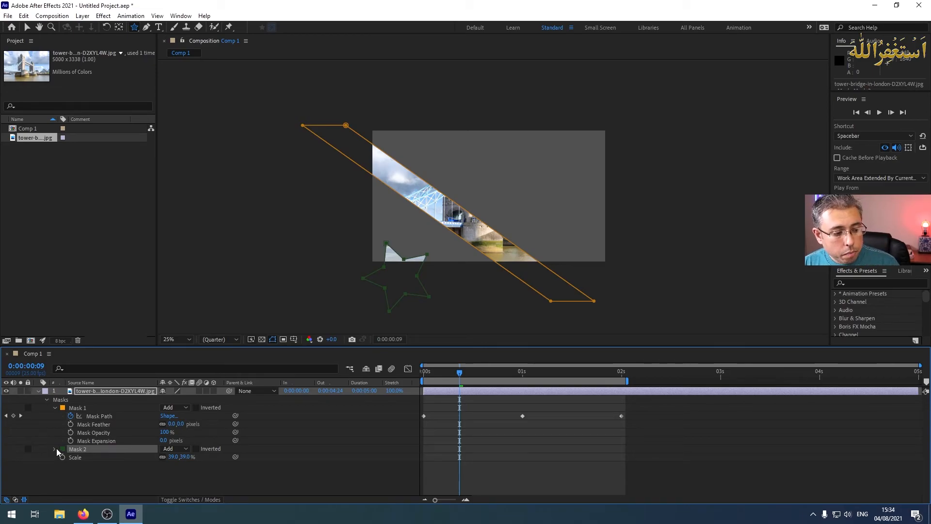
{"action": "left_click", "coordinate": [55, 449]}
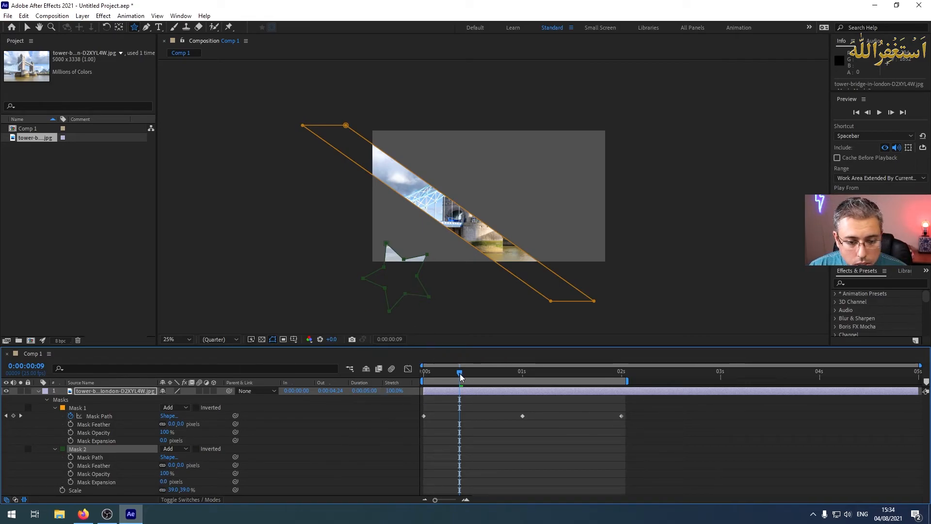
At the composition start, move the whole star mask just below the frame's bottom edge, slightly left of its centre.
{"action": "left_click_drag", "start_coordinate": [460, 377], "coordinate": [419, 373]}
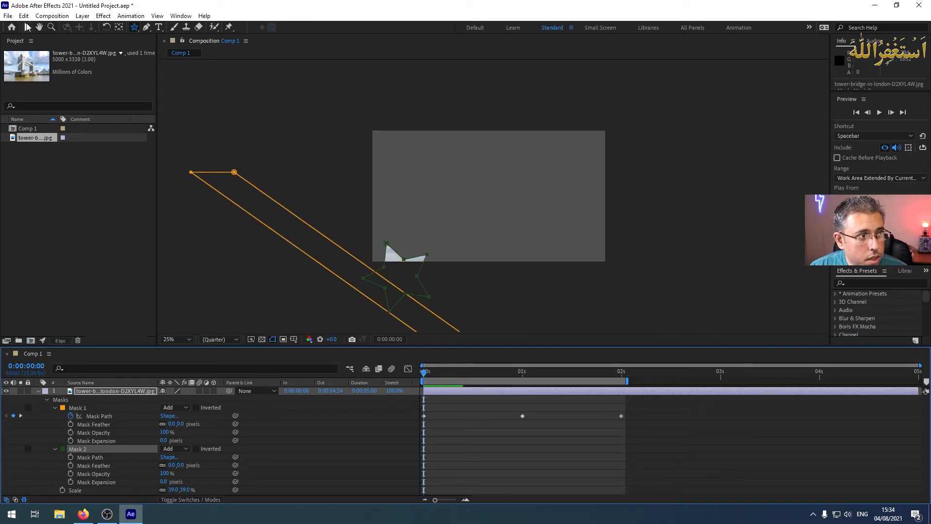
{"action": "left_click", "coordinate": [27, 27]}
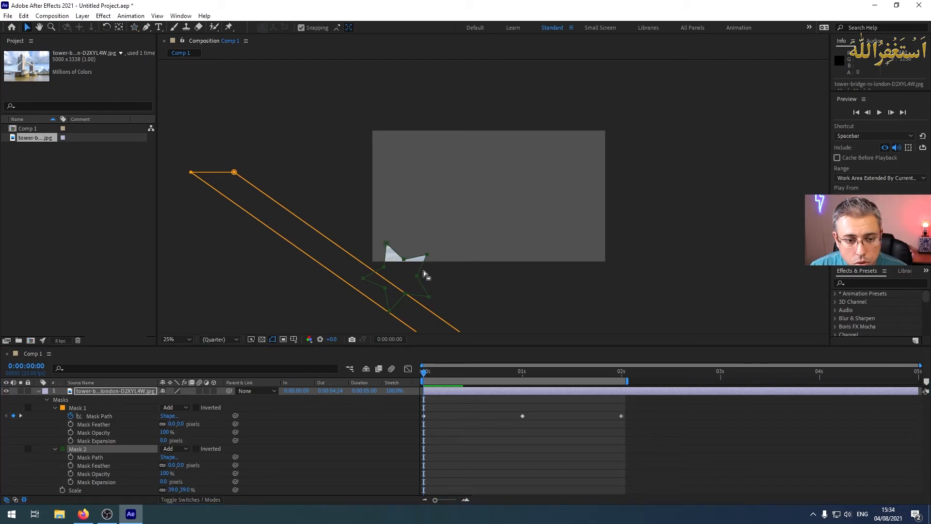
{"action": "left_click_drag", "start_coordinate": [422, 272], "coordinate": [493, 298]}
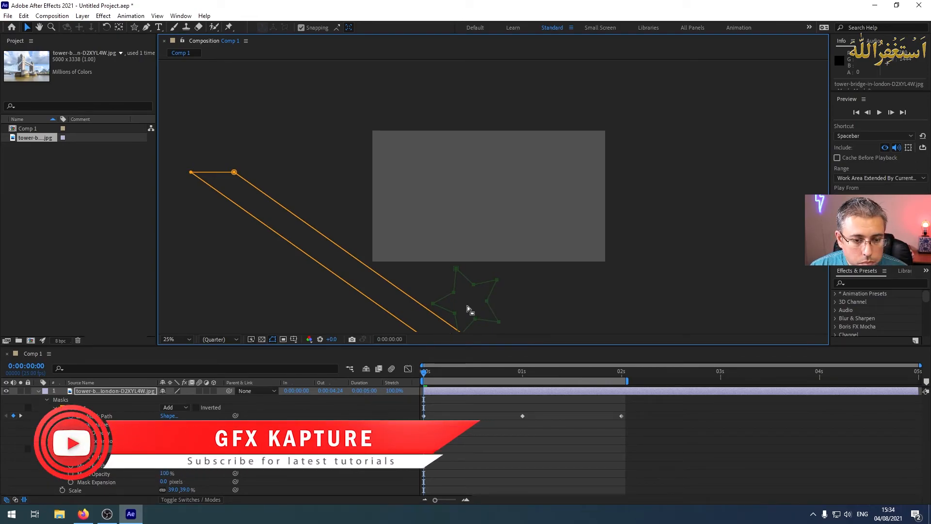
{"action": "left_click_drag", "start_coordinate": [457, 269], "coordinate": [468, 268]}
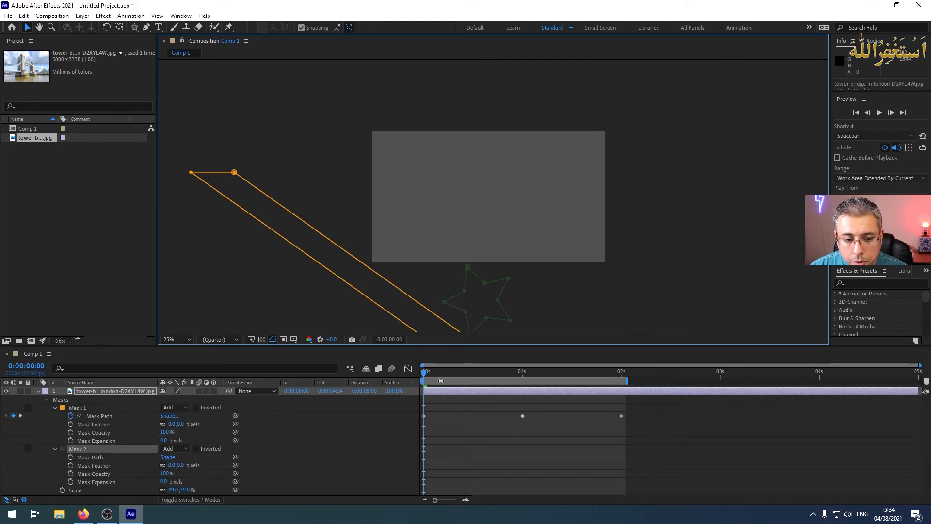
Add a Mask Path keyframe for the star at 0:00:00:11, and at 1 second move the star straight up above the frame.
{"action": "left_click_drag", "start_coordinate": [423, 372], "coordinate": [467, 379]}
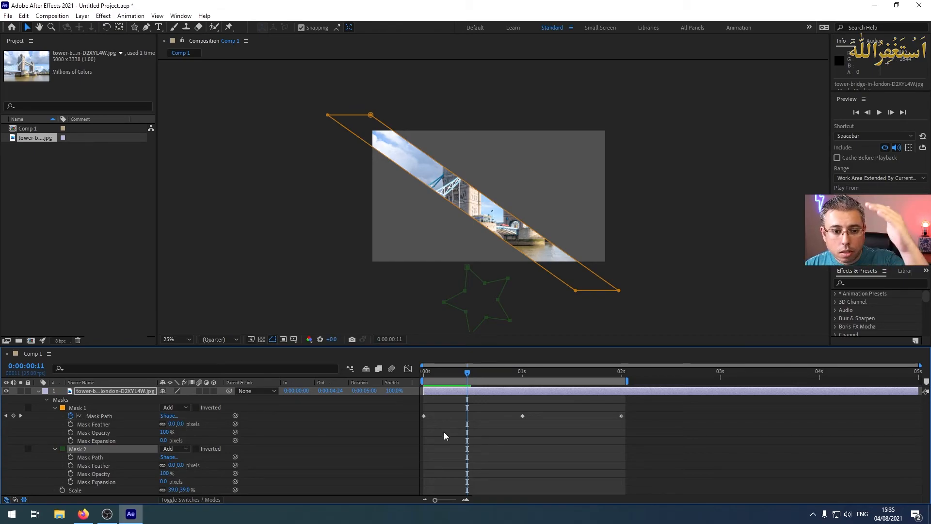
{"action": "left_click", "coordinate": [70, 457]}
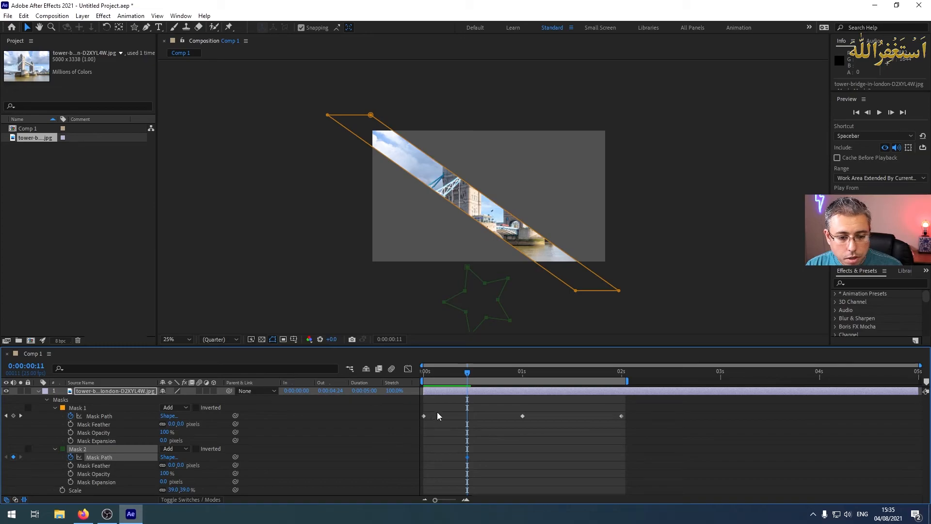
{"action": "left_click_drag", "start_coordinate": [468, 374], "coordinate": [522, 378]}
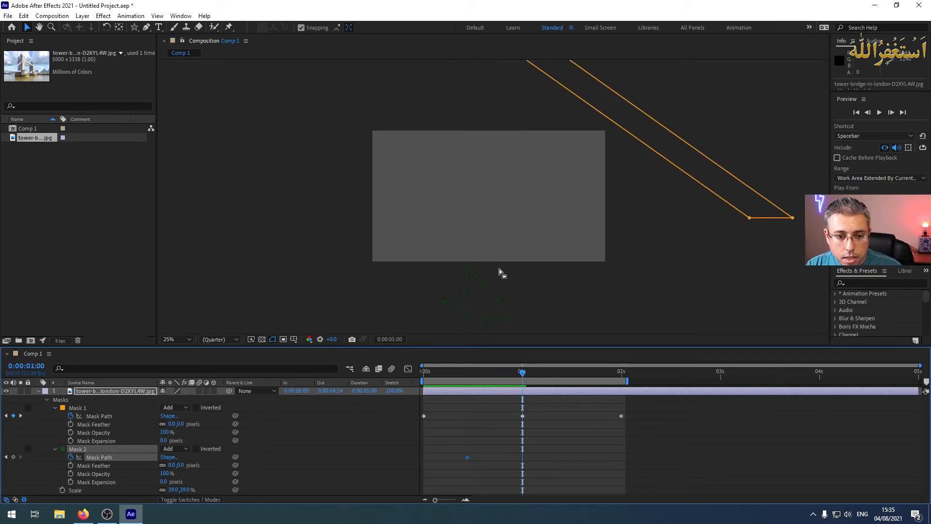
{"action": "left_click_drag", "start_coordinate": [501, 284], "coordinate": [501, 73]}
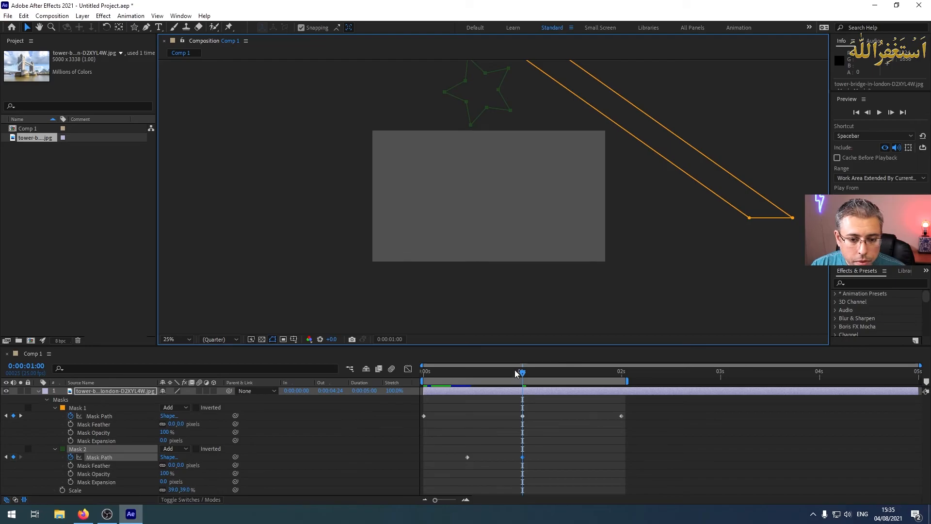
Preview the combined diagonal and star mask animation from the composition start.
{"action": "left_click_drag", "start_coordinate": [515, 374], "coordinate": [420, 370]}
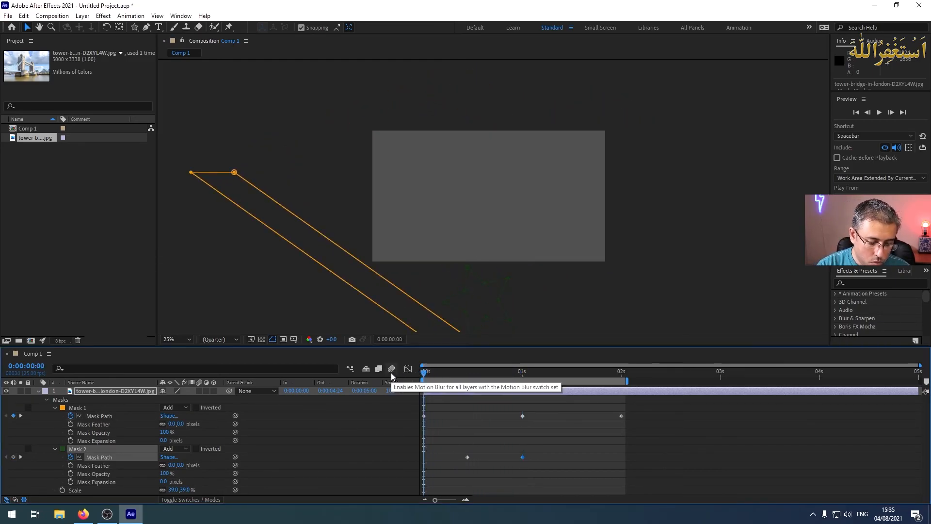
{"action": "key", "text": "space"}
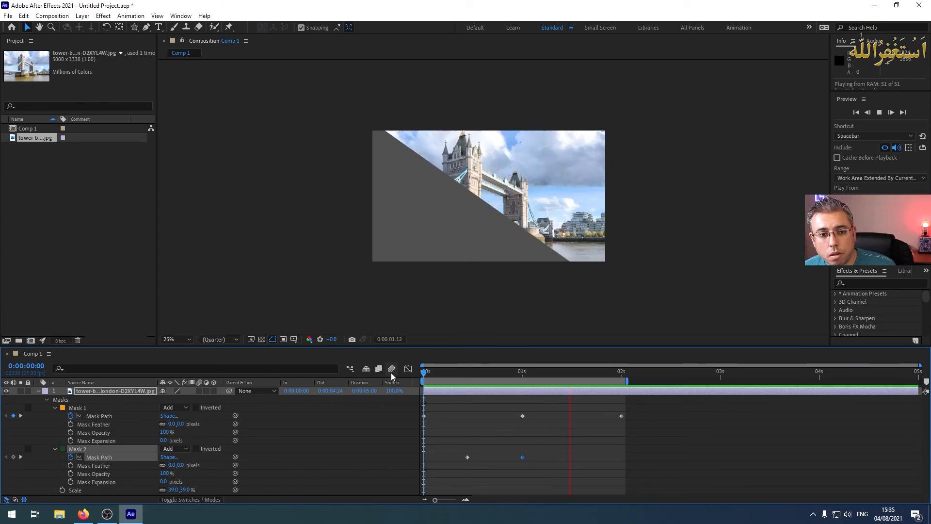